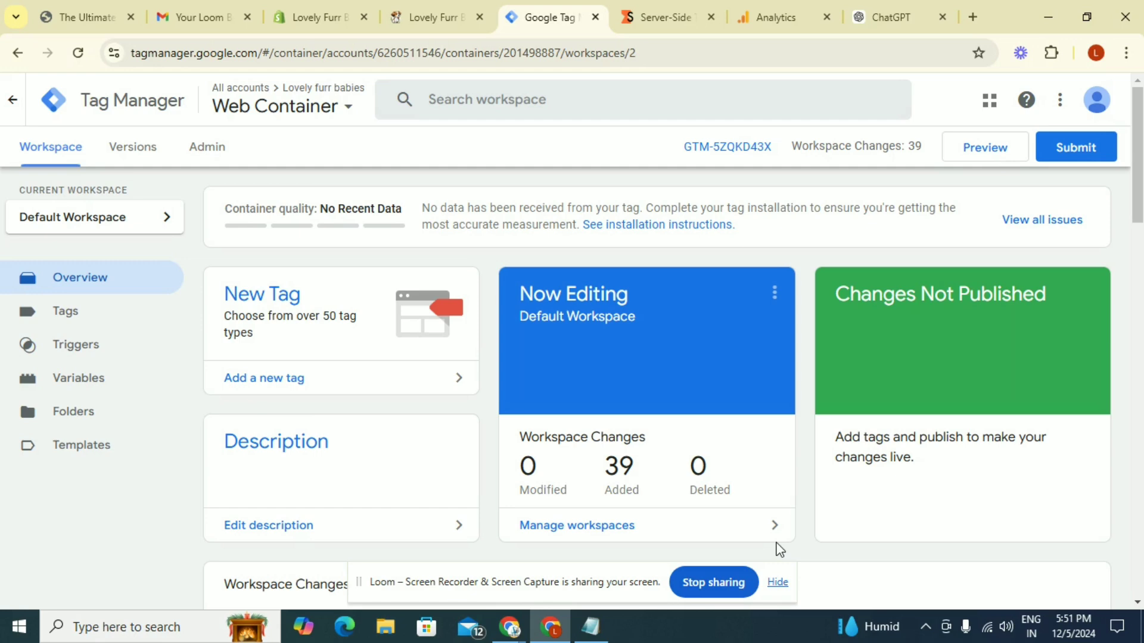
Step: Create a Server container named "Lovely furr babies" in the account and choose manual provisioning of its tagging server
{"action": "left_click", "coordinate": [211, 154]}
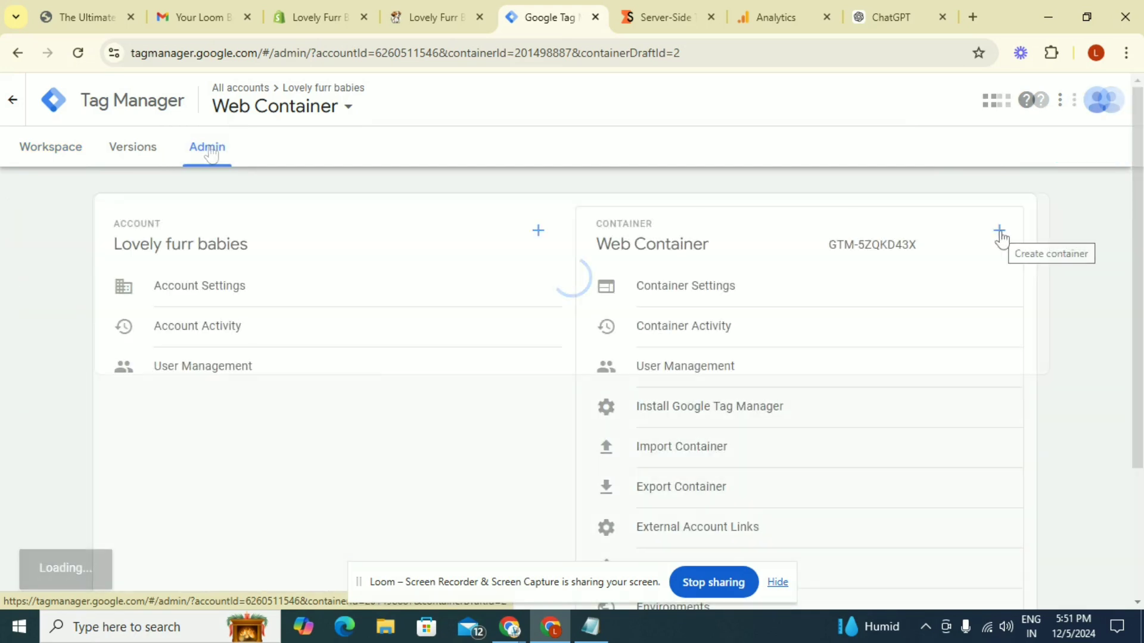
{"action": "left_click", "coordinate": [1000, 235]}
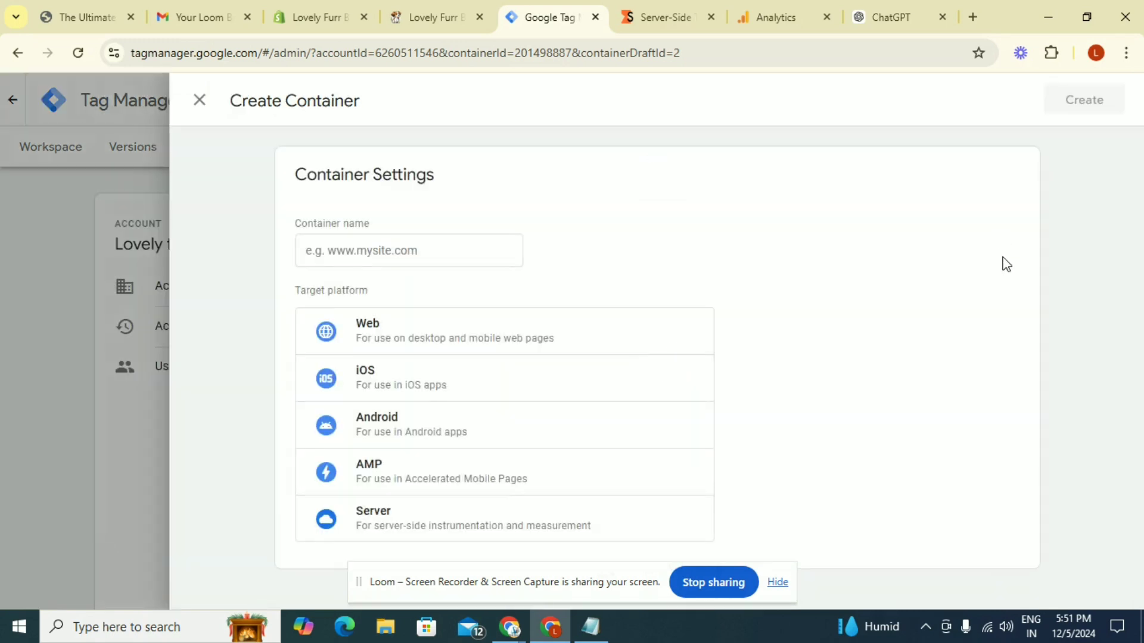
{"action": "left_click", "coordinate": [319, 253]}
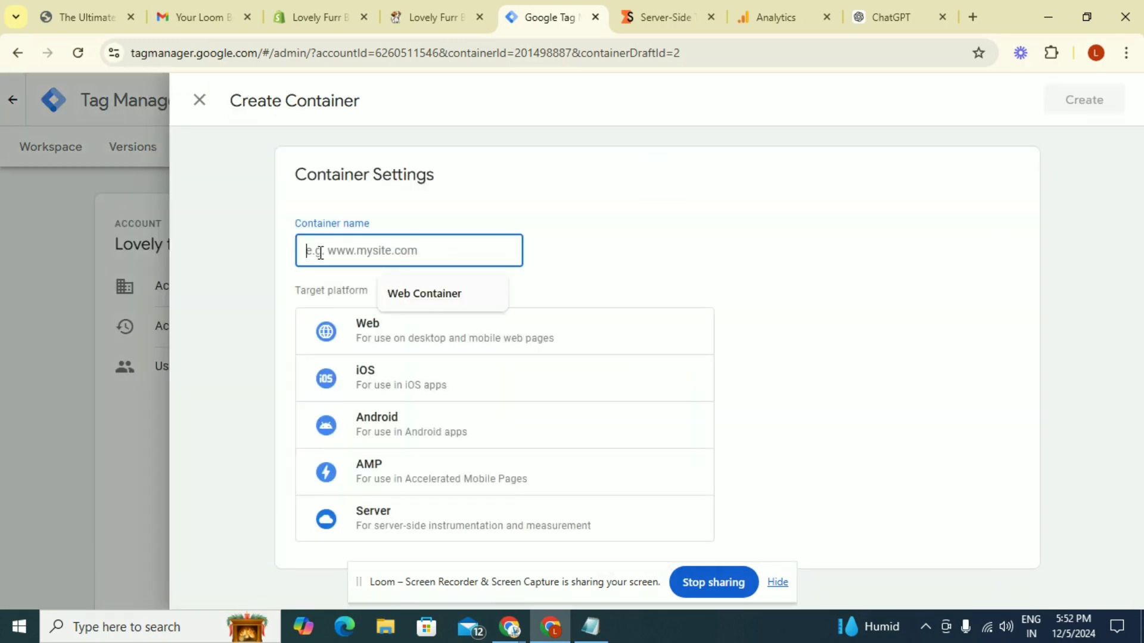
{"action": "type", "text": "Lovely furr babies"}
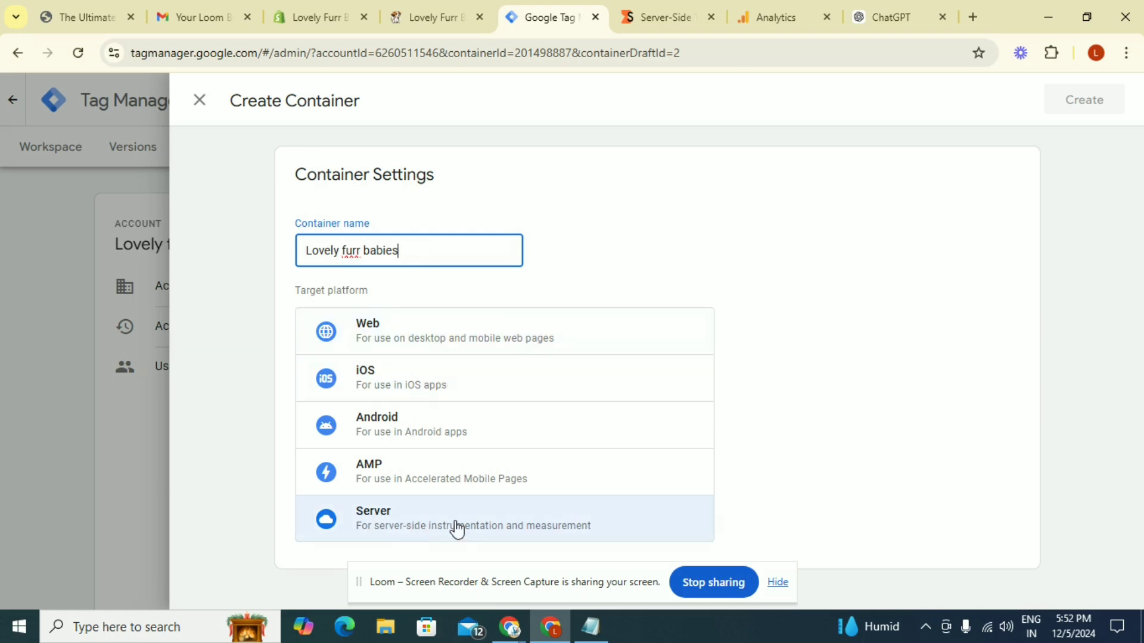
{"action": "left_click", "coordinate": [427, 526]}
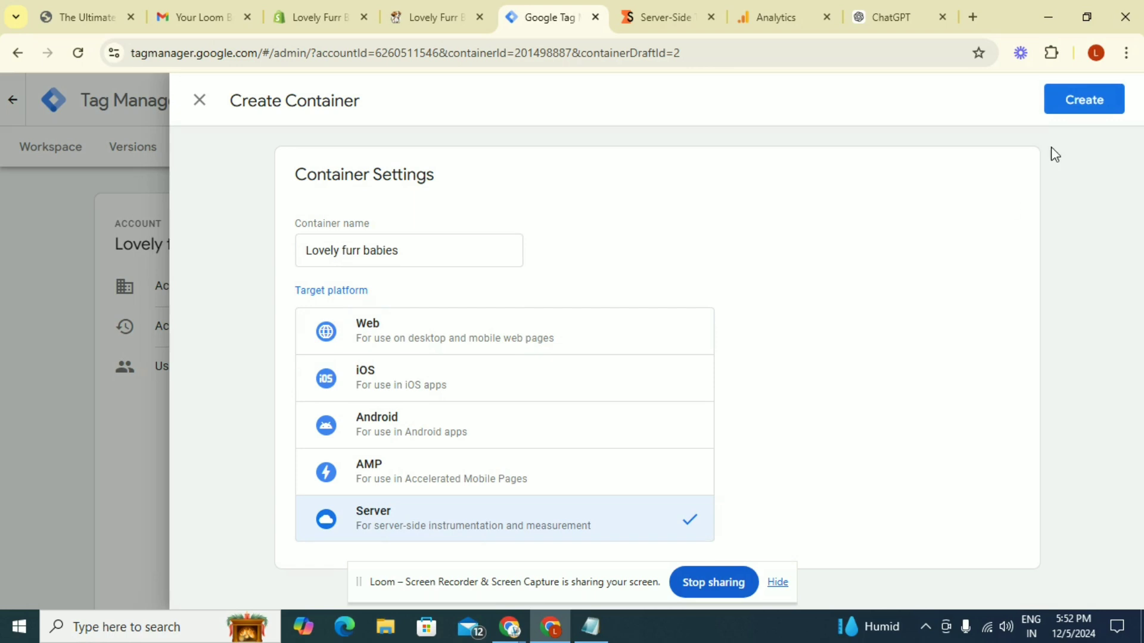
{"action": "left_click", "coordinate": [1086, 104]}
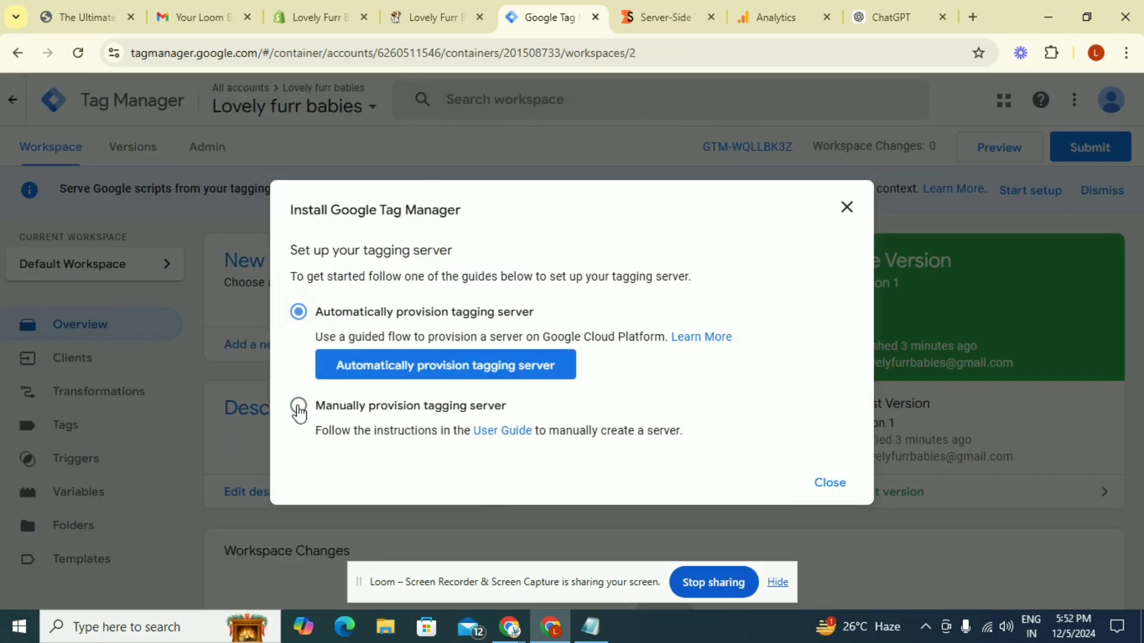
{"action": "left_click", "coordinate": [298, 409]}
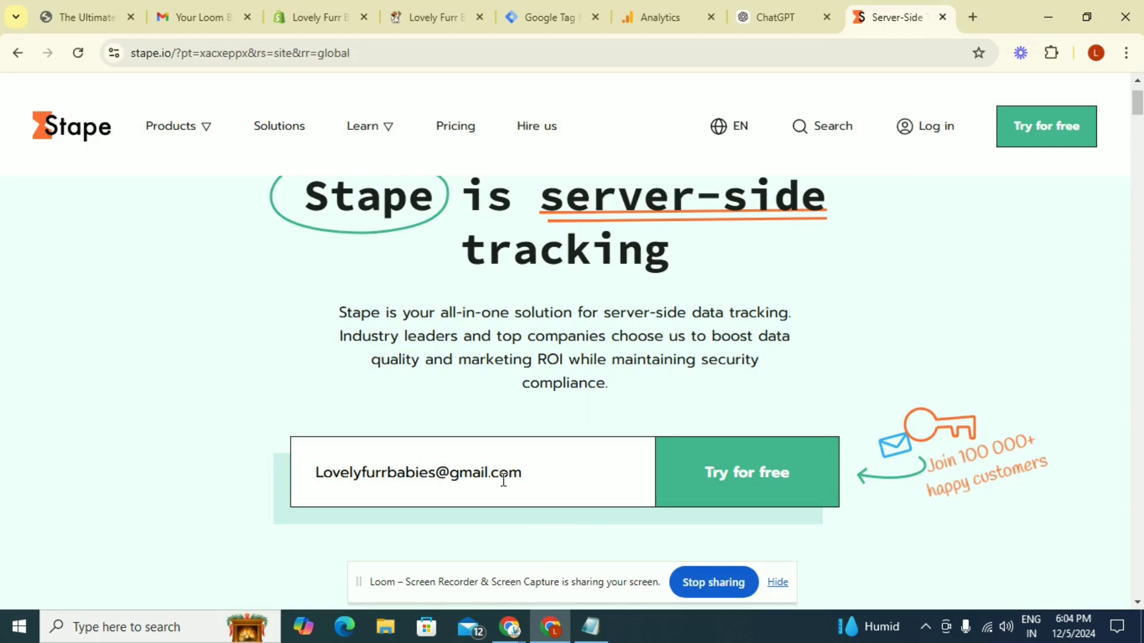
Step: Sign up for a free Stape account with the Global region, agreeing to the Terms of Use and Privacy Notice
{"action": "left_click", "coordinate": [746, 487]}
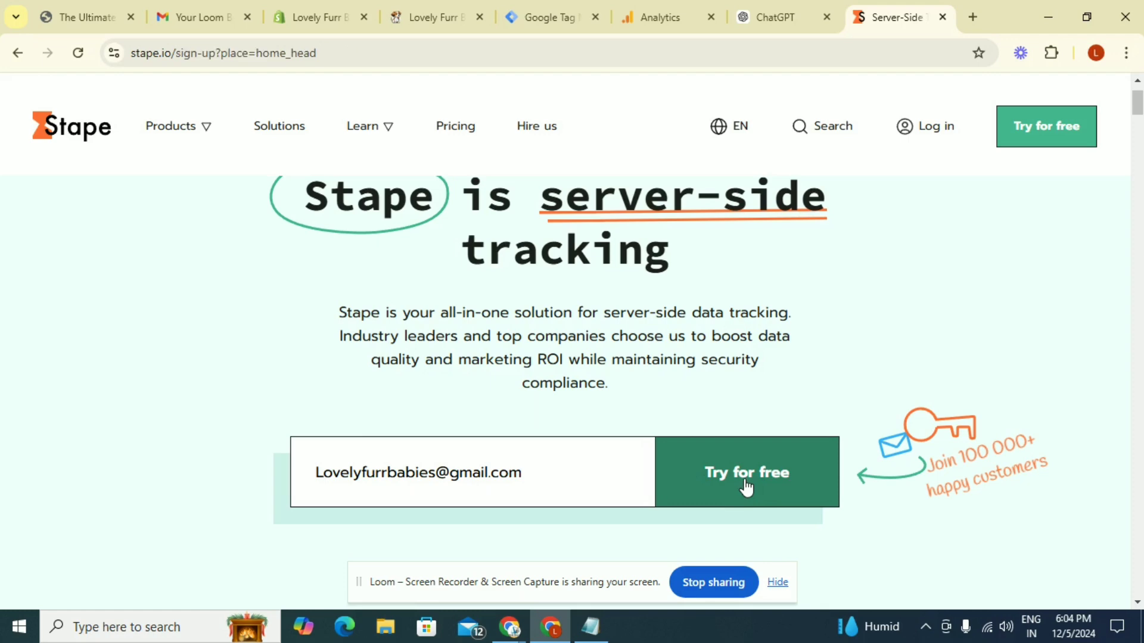
{"action": "scroll", "coordinate": [590, 417], "scroll_direction": "down", "scroll_amount": 3}
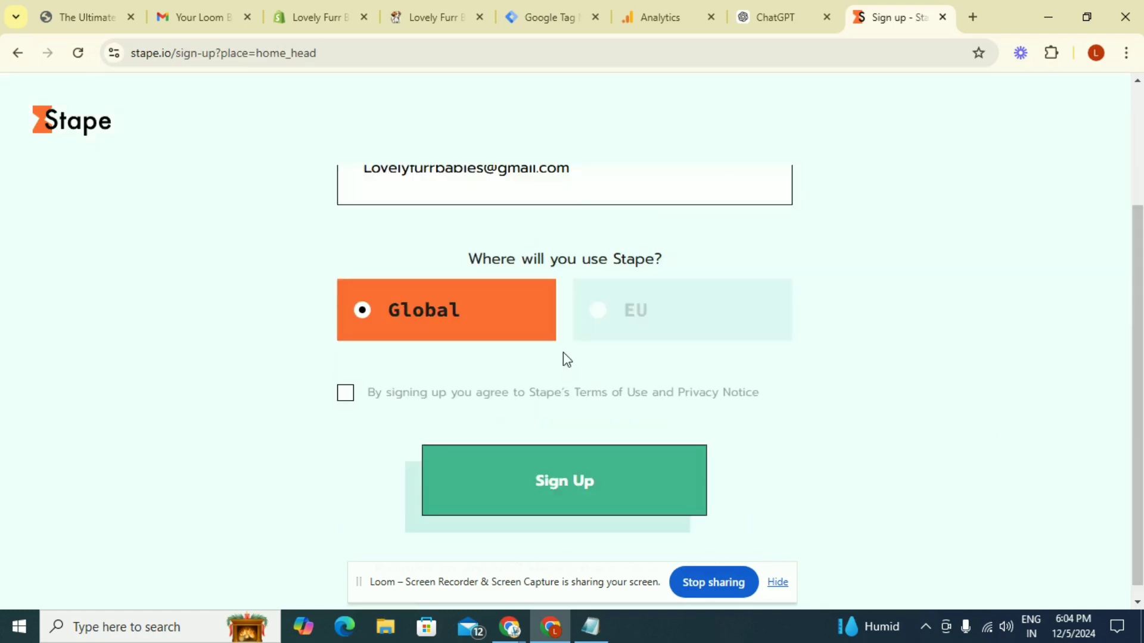
{"action": "left_click", "coordinate": [346, 395]}
{"action": "left_click", "coordinate": [559, 488]}
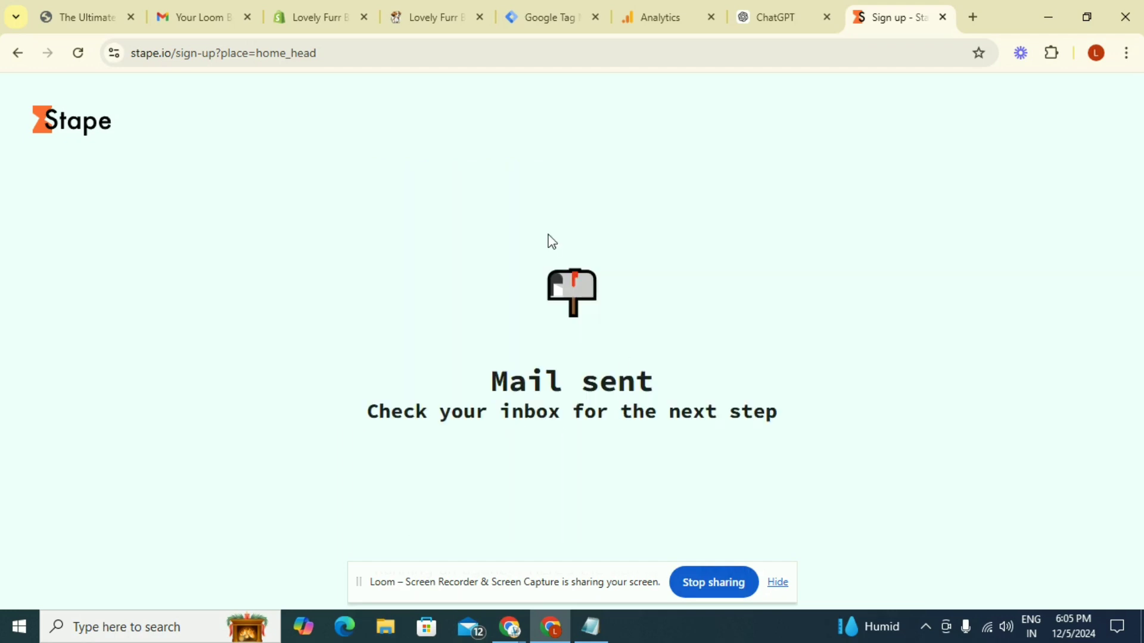
Step: In Gmail, open the Welcome email from Stape and follow its link to set the account password
{"action": "left_click", "coordinate": [203, 20]}
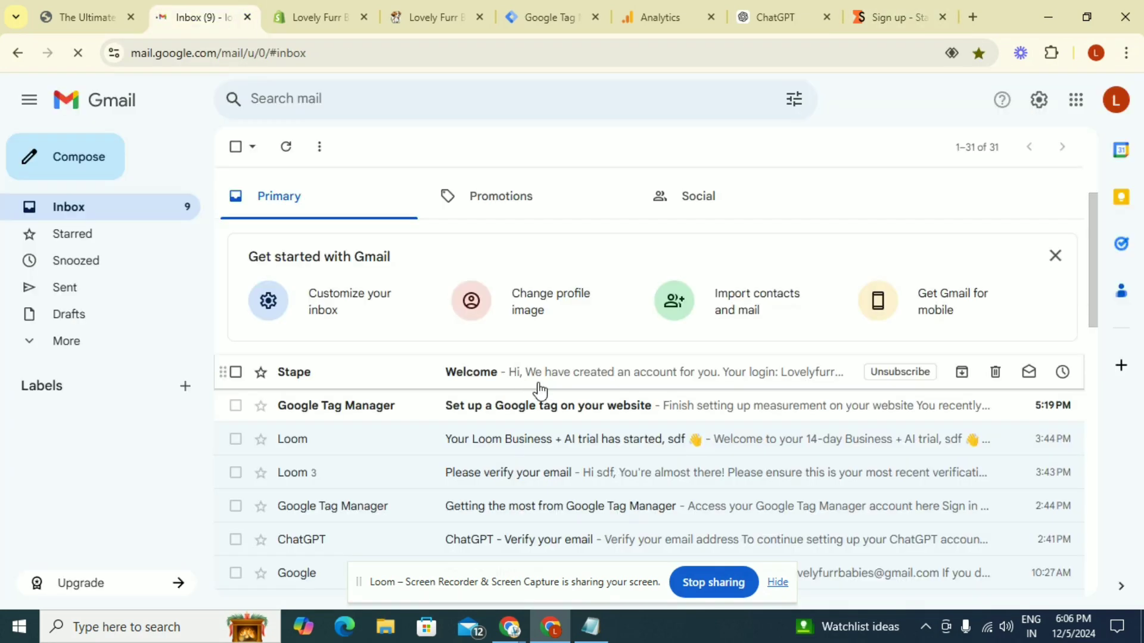
{"action": "left_click", "coordinate": [540, 391]}
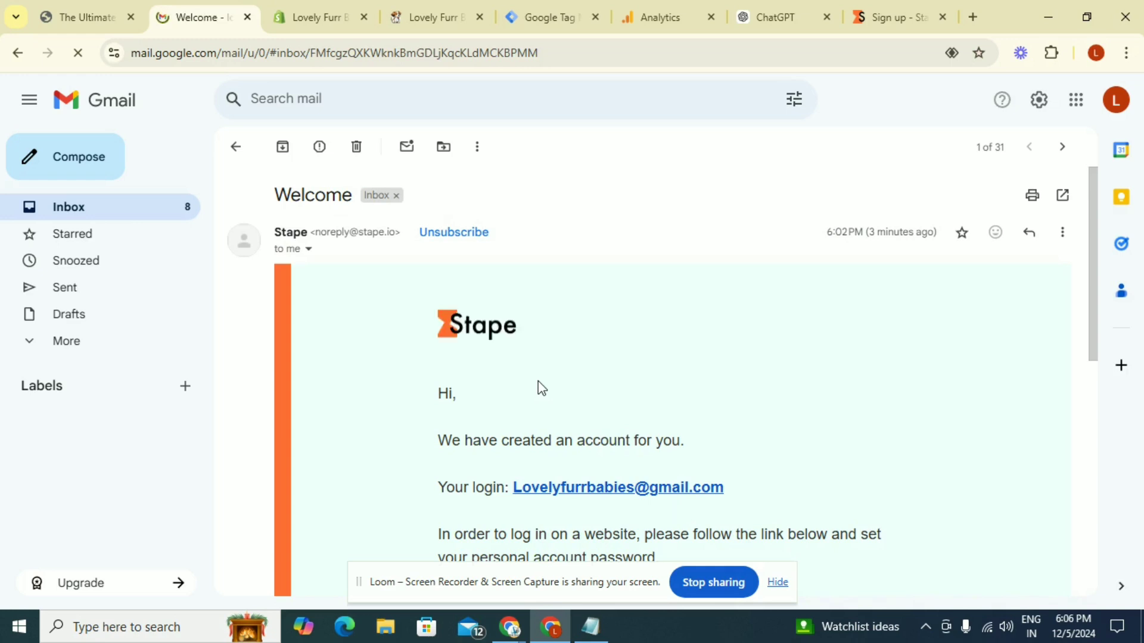
{"action": "scroll", "coordinate": [541, 387], "scroll_direction": "down", "scroll_amount": 3}
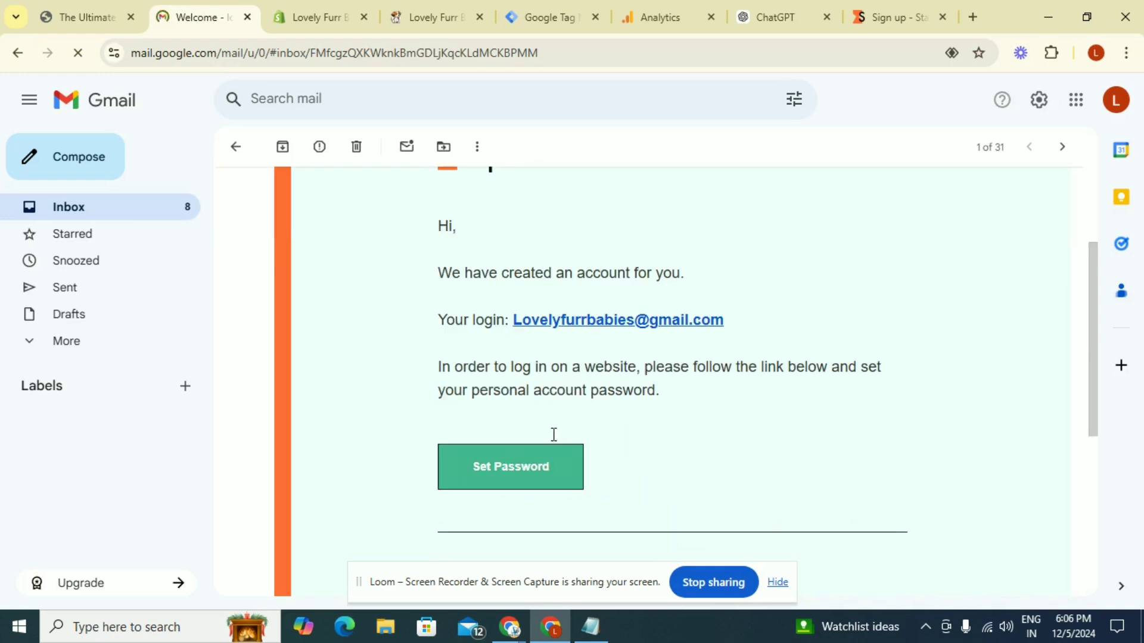
{"action": "left_click", "coordinate": [505, 483]}
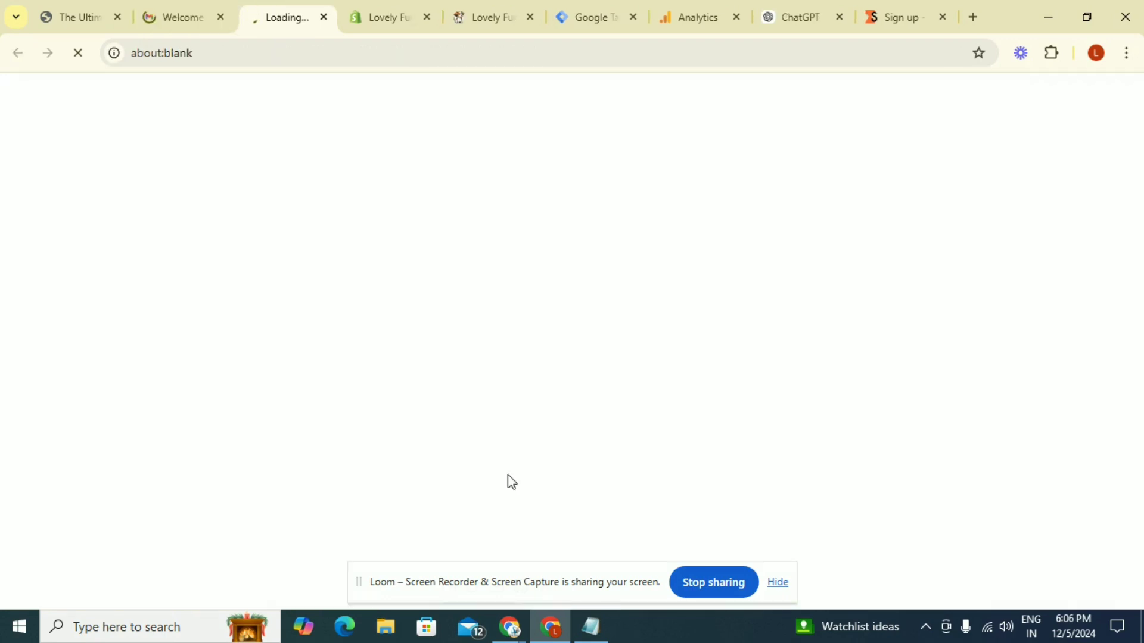
Step: Enter and repeat the account password, opt in to marketing emails from Stape, and save the password
{"action": "left_click", "coordinate": [434, 250]}
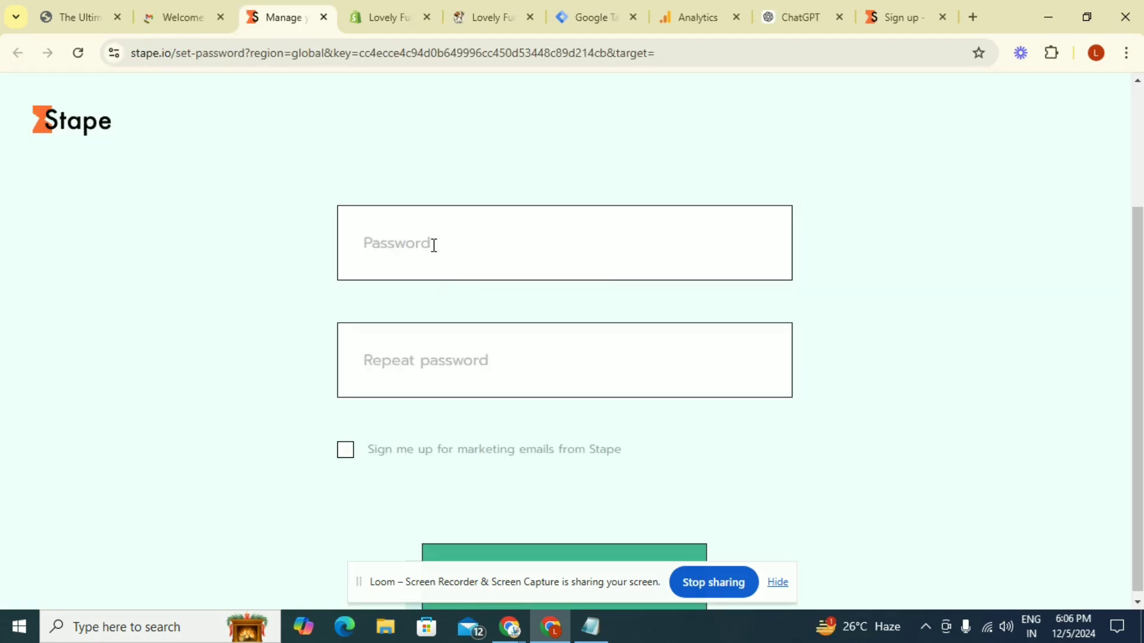
{"action": "key", "text": "ctrl+v"}
{"action": "left_click", "coordinate": [440, 366]}
{"action": "key", "text": "ctrl+v"}
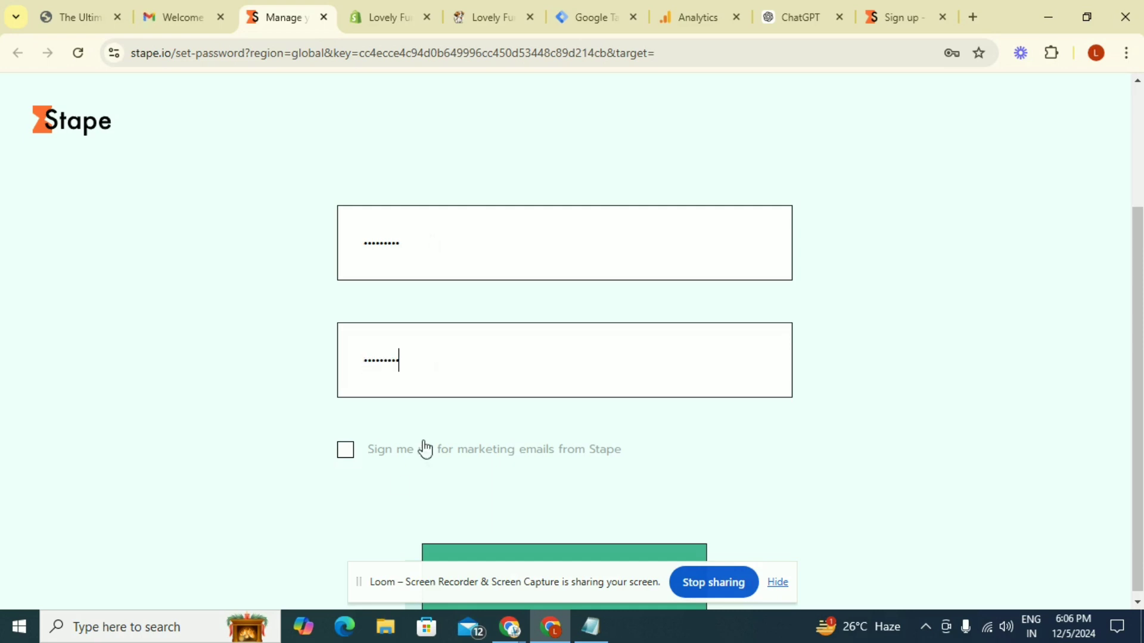
{"action": "left_click", "coordinate": [345, 452]}
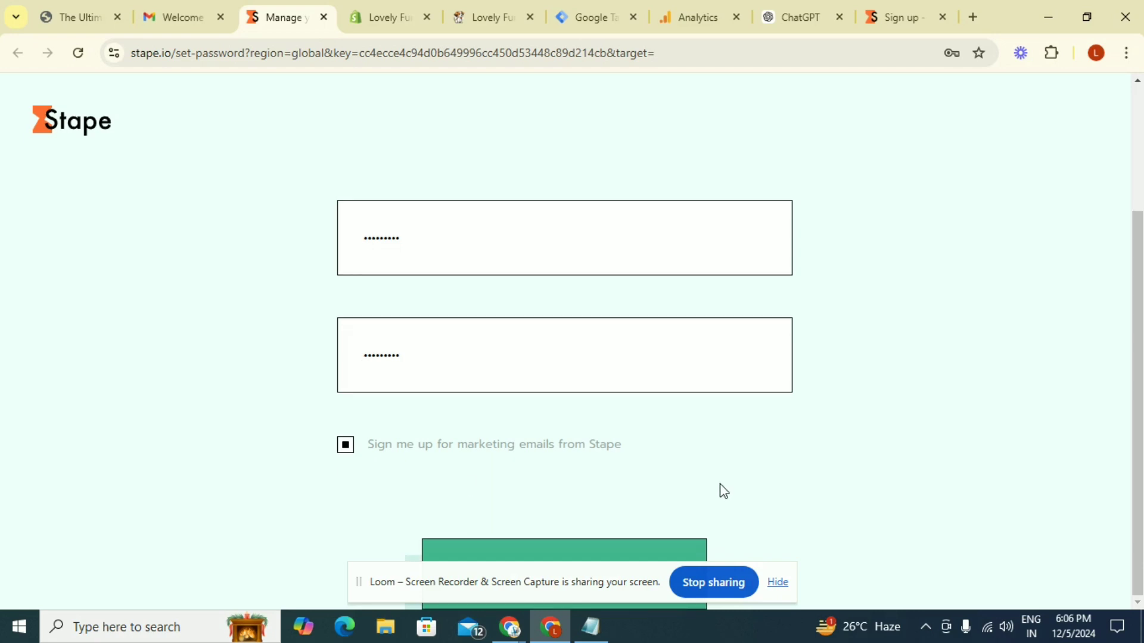
{"action": "left_click", "coordinate": [777, 583]}
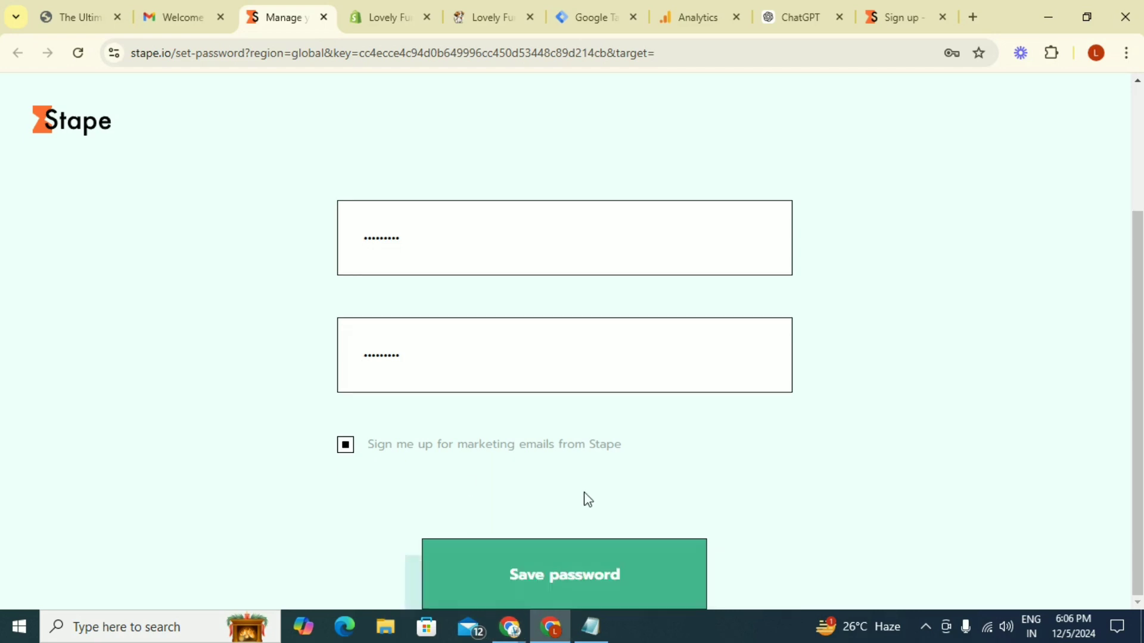
{"action": "left_click", "coordinate": [567, 582]}
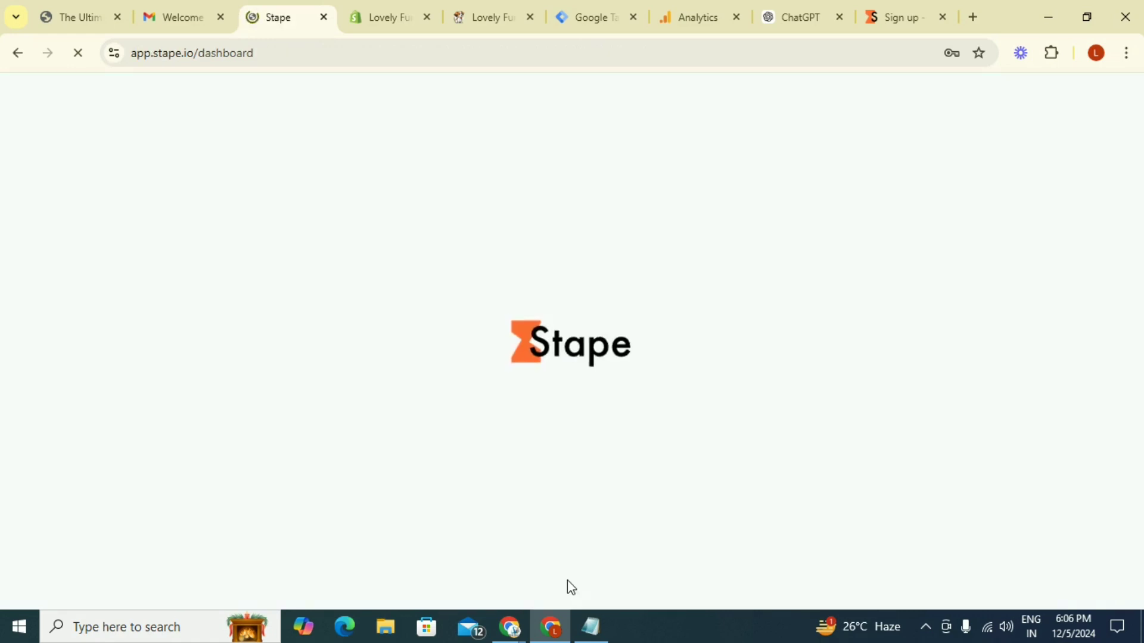
Step: Start a new sGTM container from the Stape dashboard and name it "Lovely furr babies"
{"action": "scroll", "coordinate": [745, 364], "scroll_direction": "down", "scroll_amount": 5}
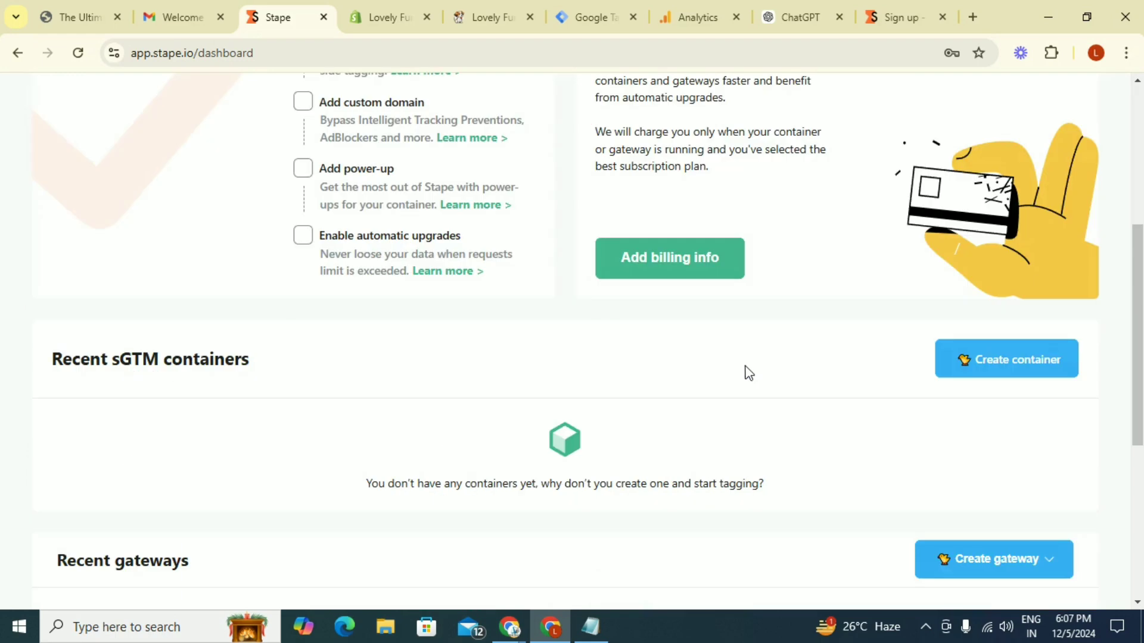
{"action": "left_click", "coordinate": [996, 371]}
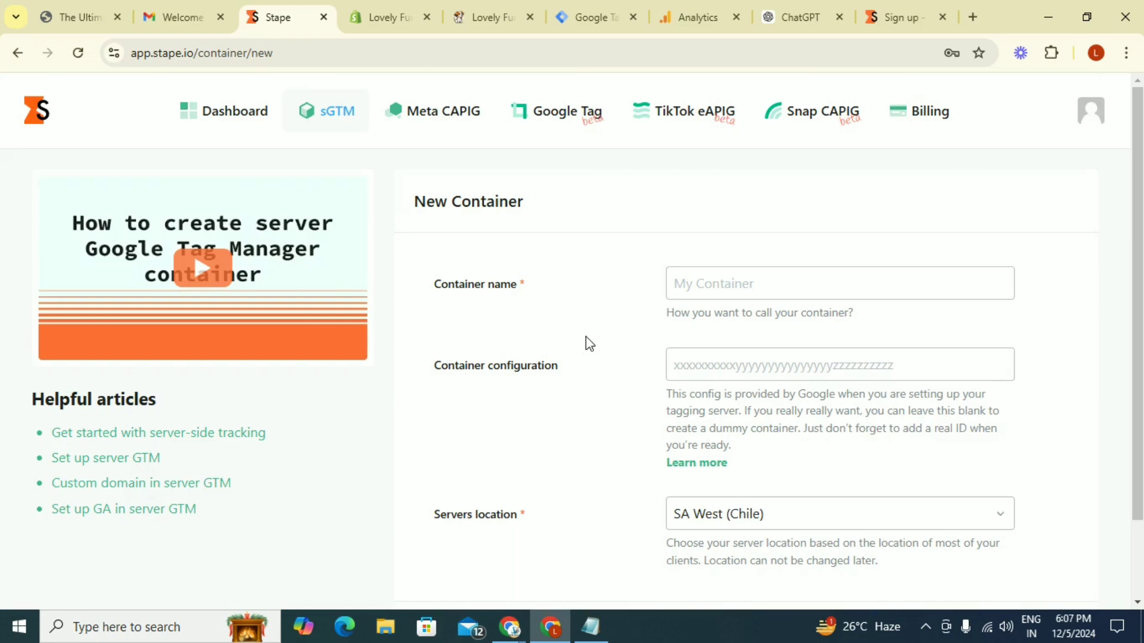
{"action": "left_click", "coordinate": [695, 297]}
{"action": "type", "text": "Lovely furr babies"}
{"action": "scroll", "coordinate": [531, 327], "scroll_direction": "down", "scroll_amount": 1}
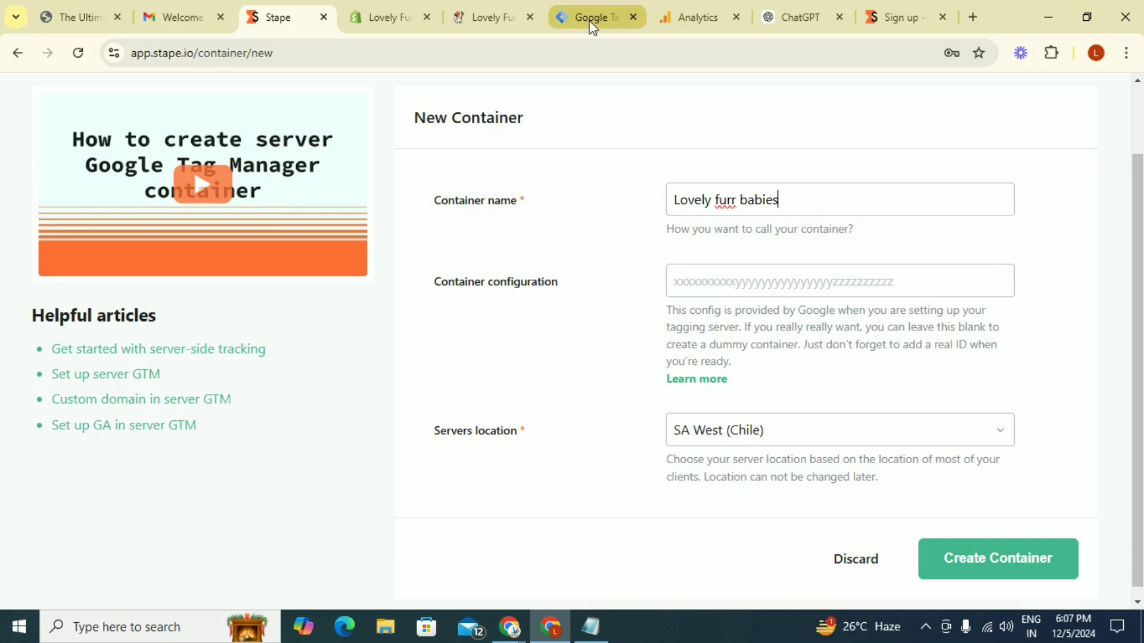
Step: Copy the container config from Google Tag Manager and paste it into the new Stape container's configuration field
{"action": "left_click", "coordinate": [592, 24]}
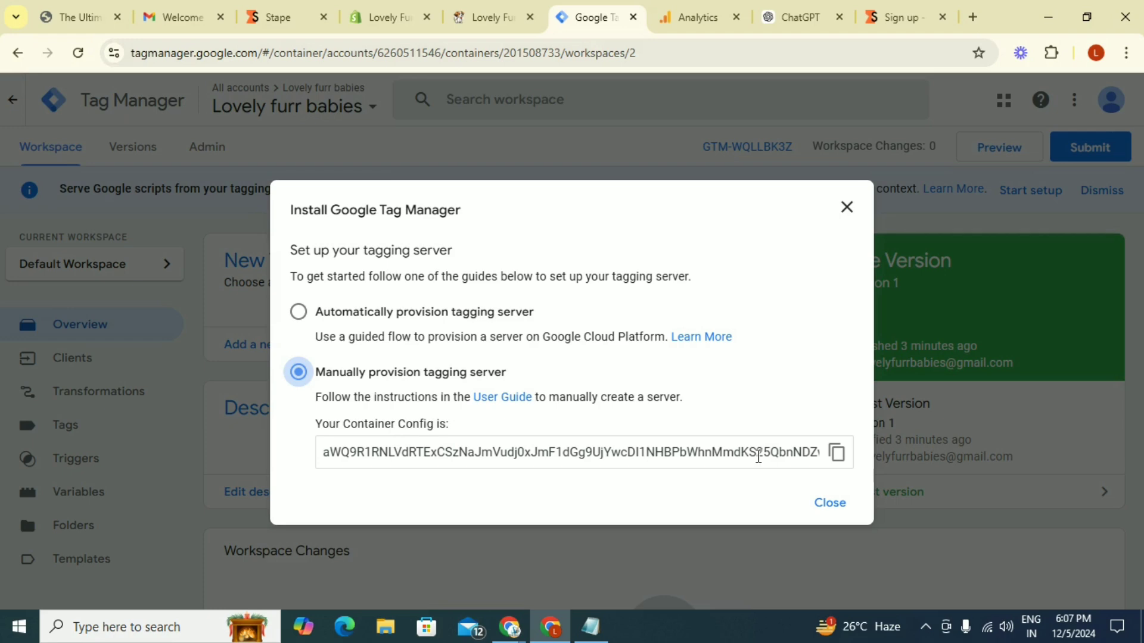
{"action": "left_click", "coordinate": [757, 457]}
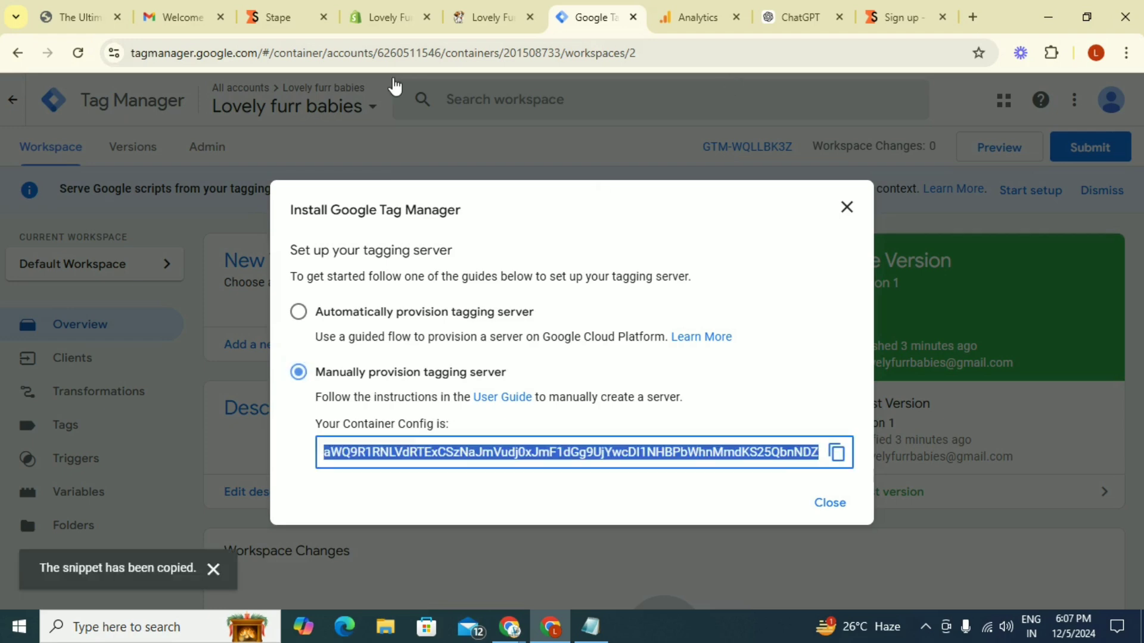
{"action": "left_click", "coordinate": [278, 17]}
{"action": "left_click", "coordinate": [728, 286]}
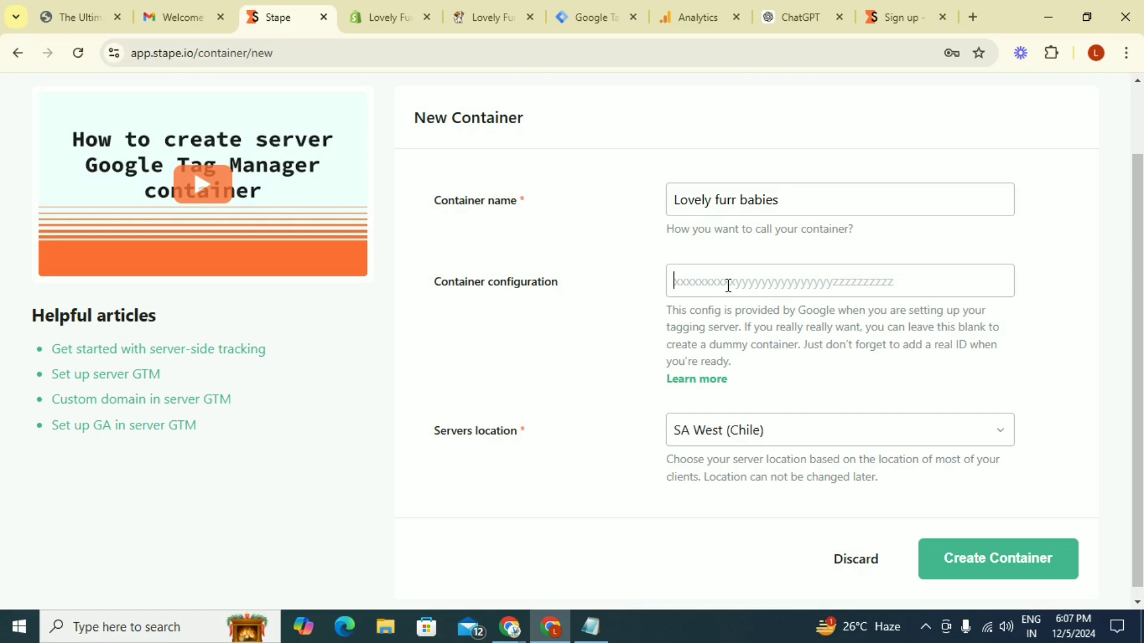
{"action": "key", "text": "ctrl+v"}
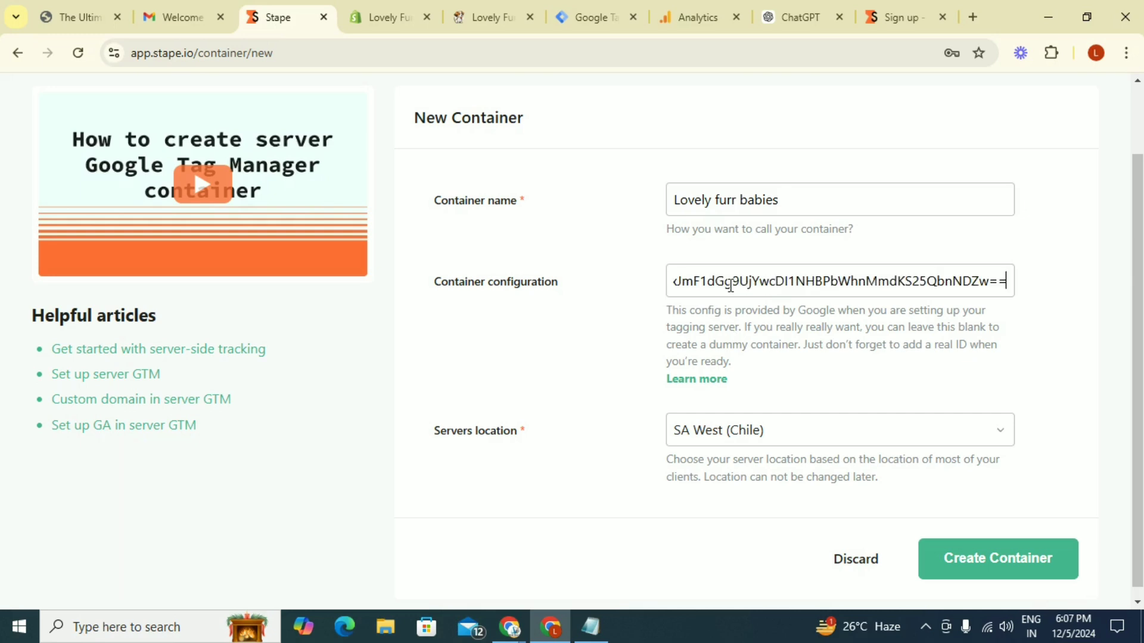
Step: Set the servers location to US Center (Iowa) and create the container
{"action": "scroll", "coordinate": [761, 368], "scroll_direction": "down", "scroll_amount": 1}
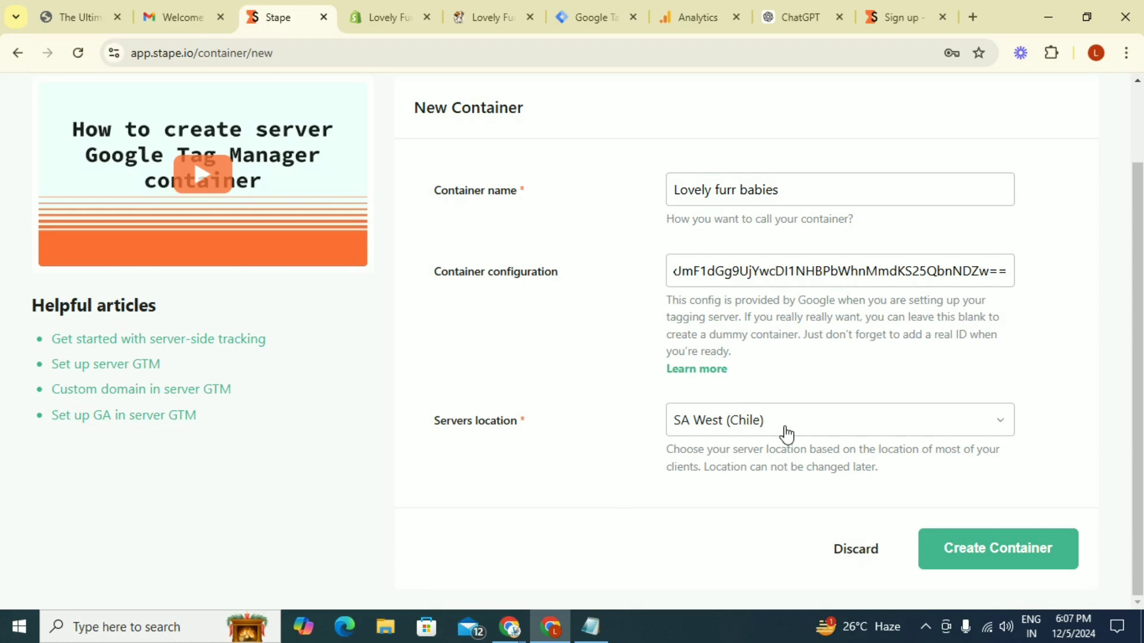
{"action": "left_click", "coordinate": [785, 428]}
{"action": "left_click", "coordinate": [768, 577]}
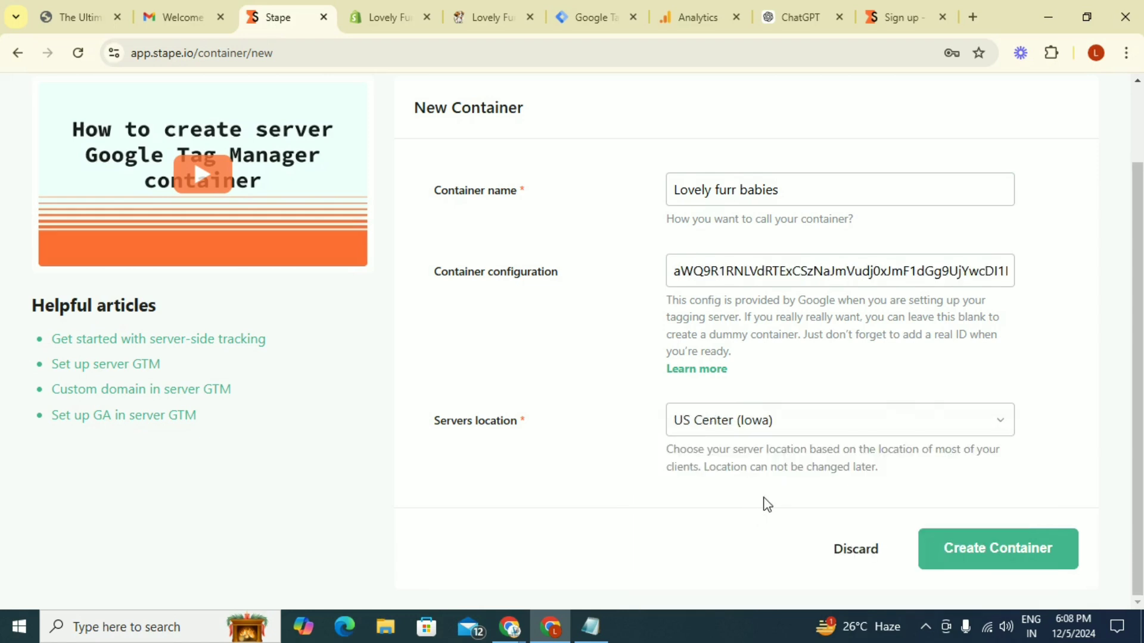
{"action": "left_click", "coordinate": [980, 557]}
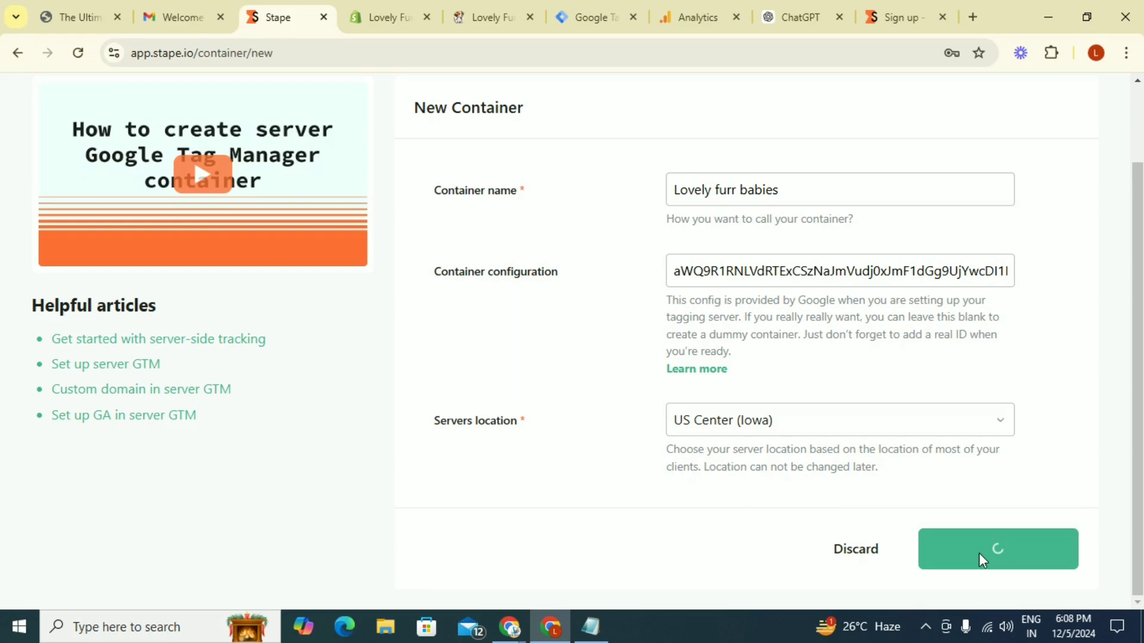
Step: Continue with the Free monthly subscription plan for the Lovely furr babies container
{"action": "scroll", "coordinate": [305, 353], "scroll_direction": "down", "scroll_amount": 8}
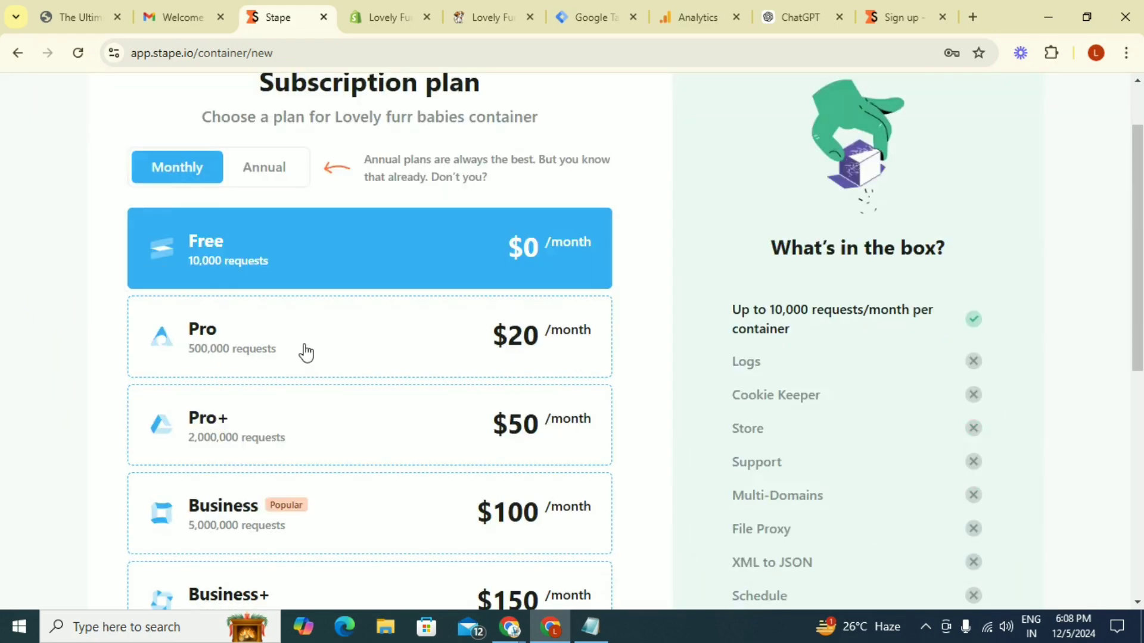
{"action": "scroll", "coordinate": [305, 353], "scroll_direction": "down", "scroll_amount": 1}
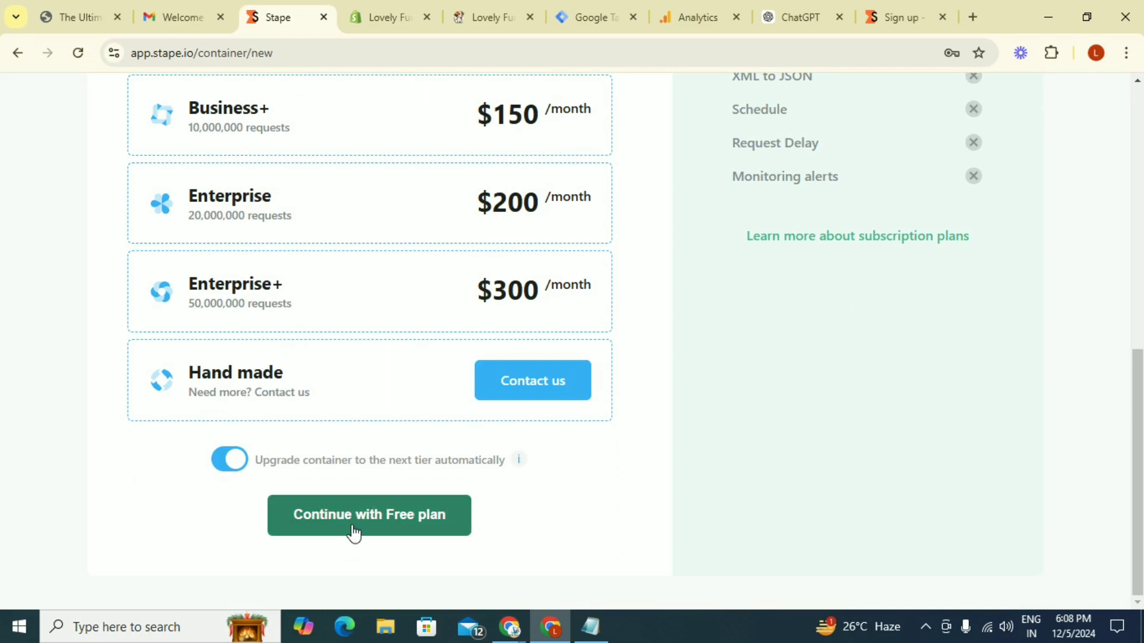
{"action": "left_click", "coordinate": [393, 517]}
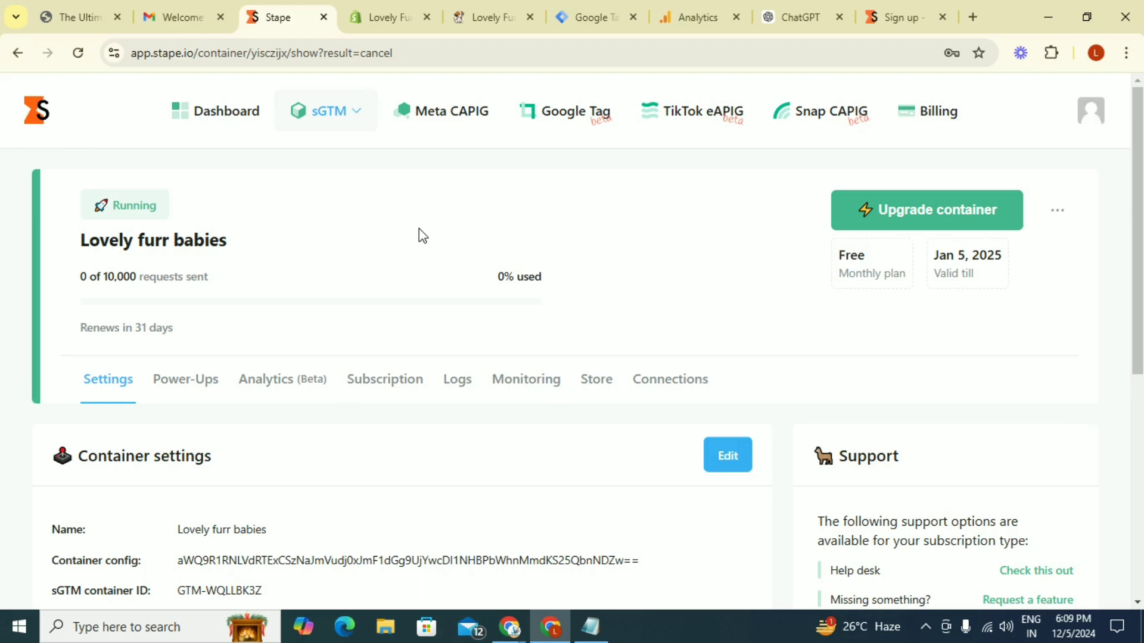
Step: Create a new tag in the Google Tag Manager server container and name it "GA4-MEASUREMENT ID - Server side"
{"action": "left_click", "coordinate": [601, 16]}
{"action": "left_click", "coordinate": [831, 505]}
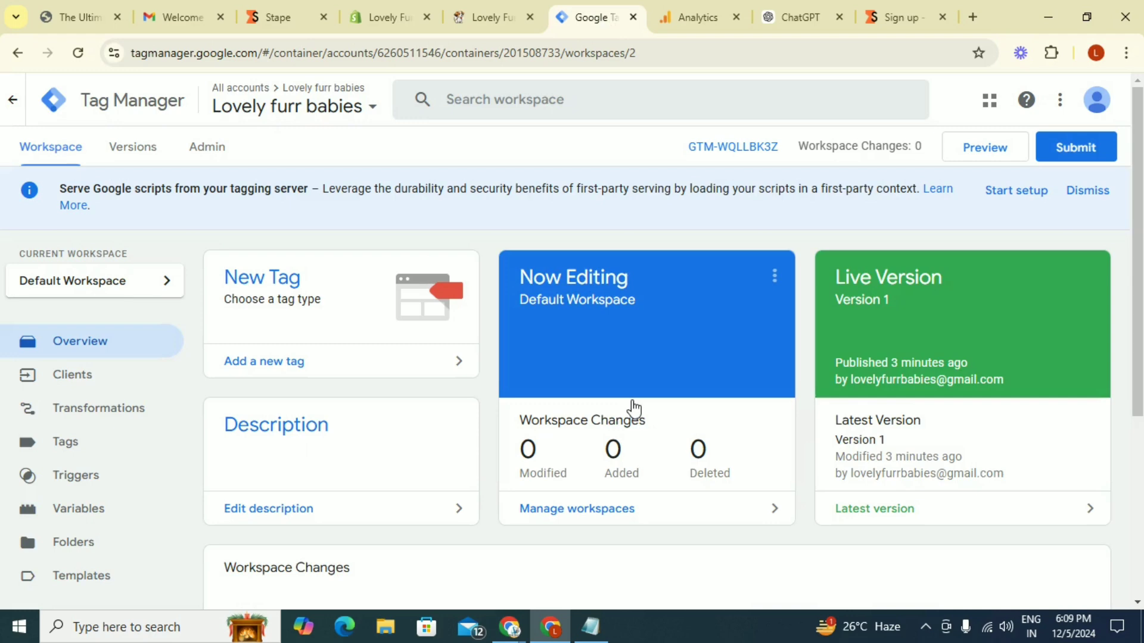
{"action": "left_click", "coordinate": [90, 457]}
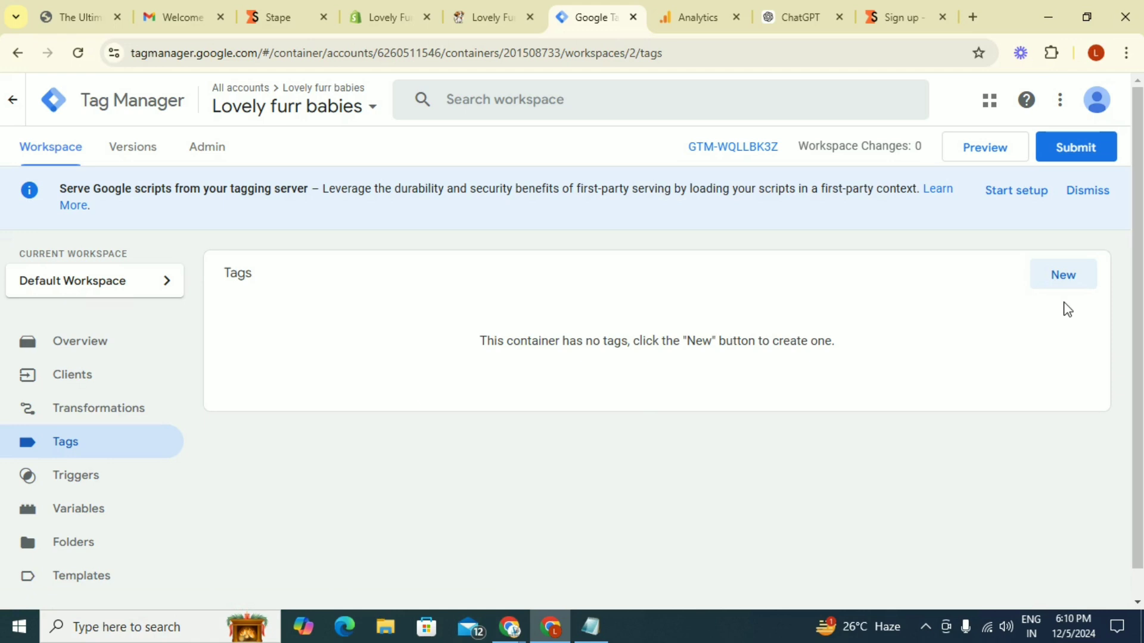
{"action": "left_click", "coordinate": [1066, 282]}
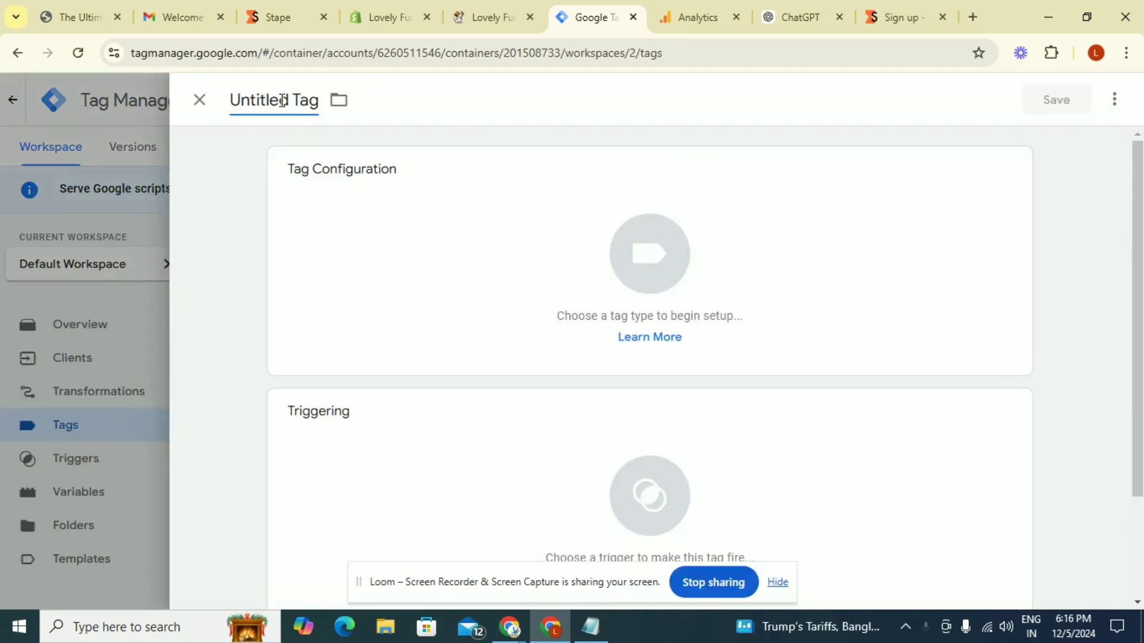
{"action": "left_click", "coordinate": [282, 101]}
{"action": "key", "text": "ctrl+a"}
{"action": "type", "text": "GA4-MEASUREMENT ID - Server side"}
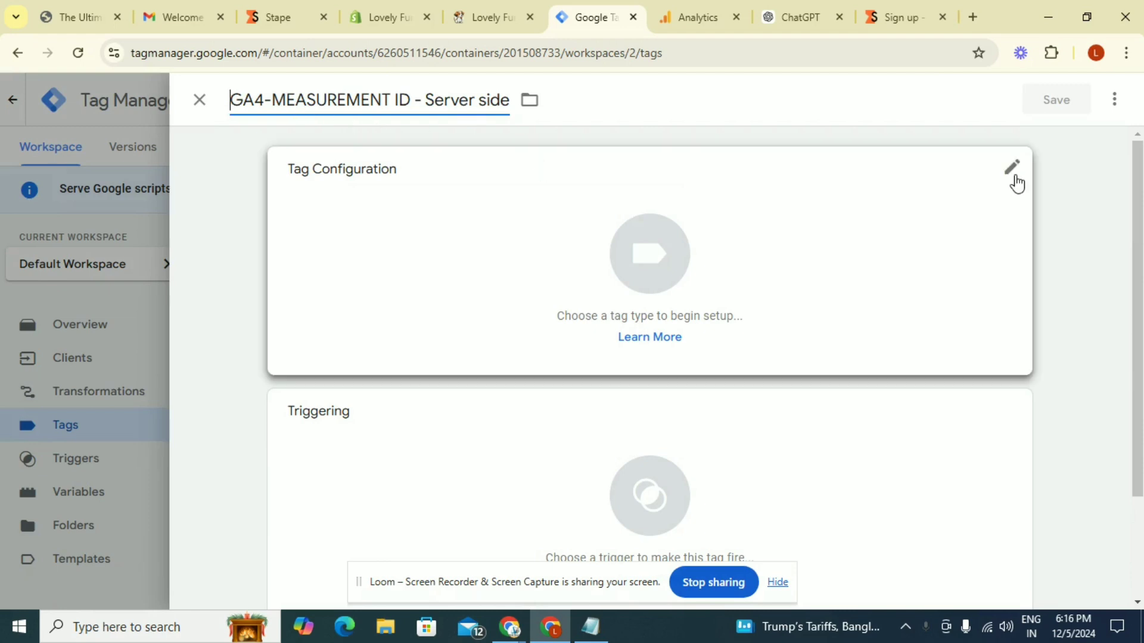
Step: Set the new tag's type to Google Analytics: GA4
{"action": "left_click", "coordinate": [1014, 181]}
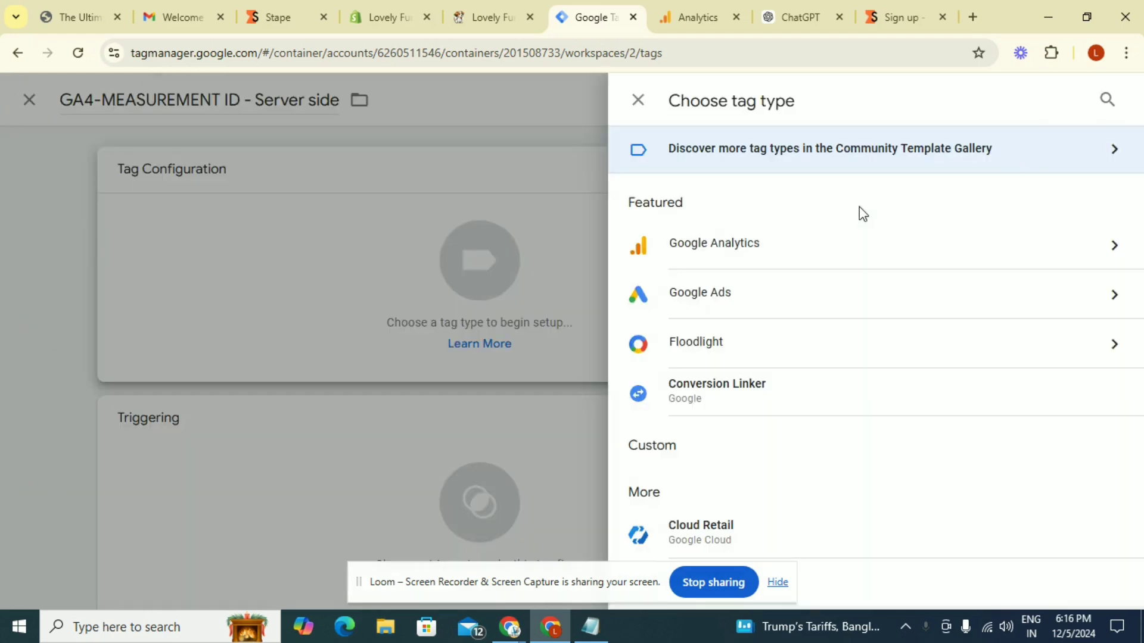
{"action": "left_click", "coordinate": [795, 262]}
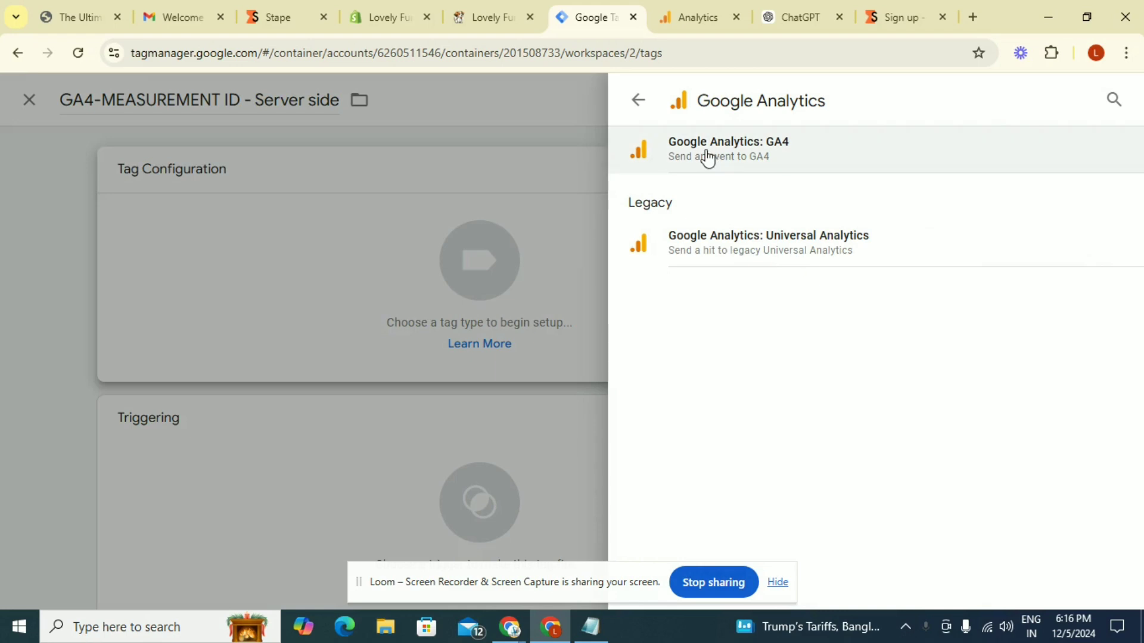
{"action": "left_click", "coordinate": [803, 160]}
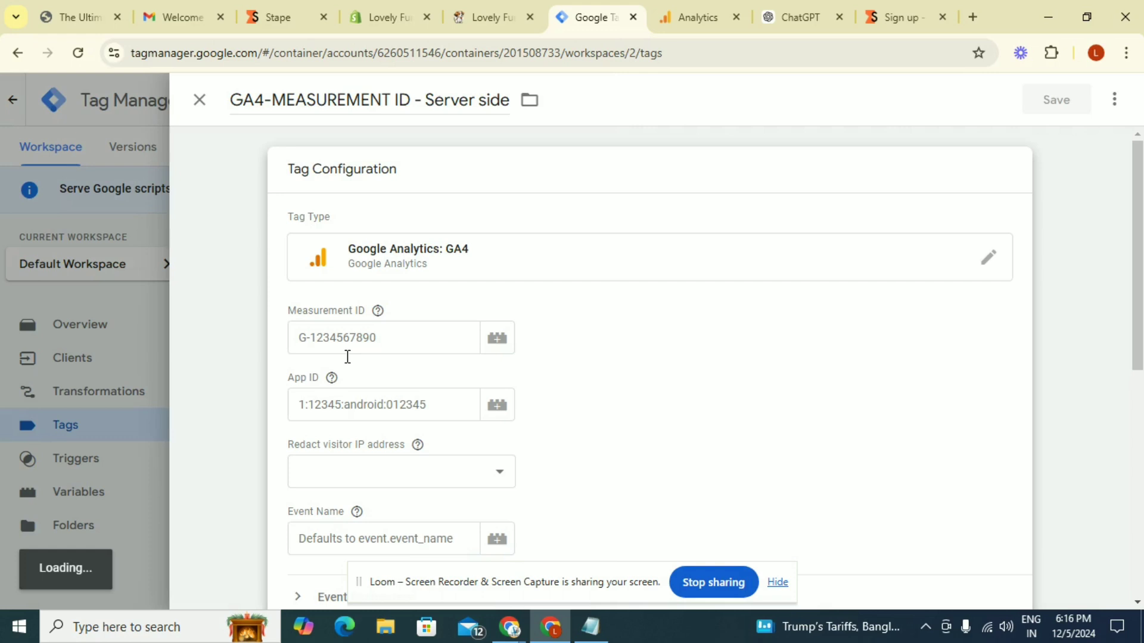
Step: Copy the measurement ID G-N1ELX4Z5ZL from the Google Analytics web stream details into the tag's Measurement ID
{"action": "left_click", "coordinate": [344, 319]}
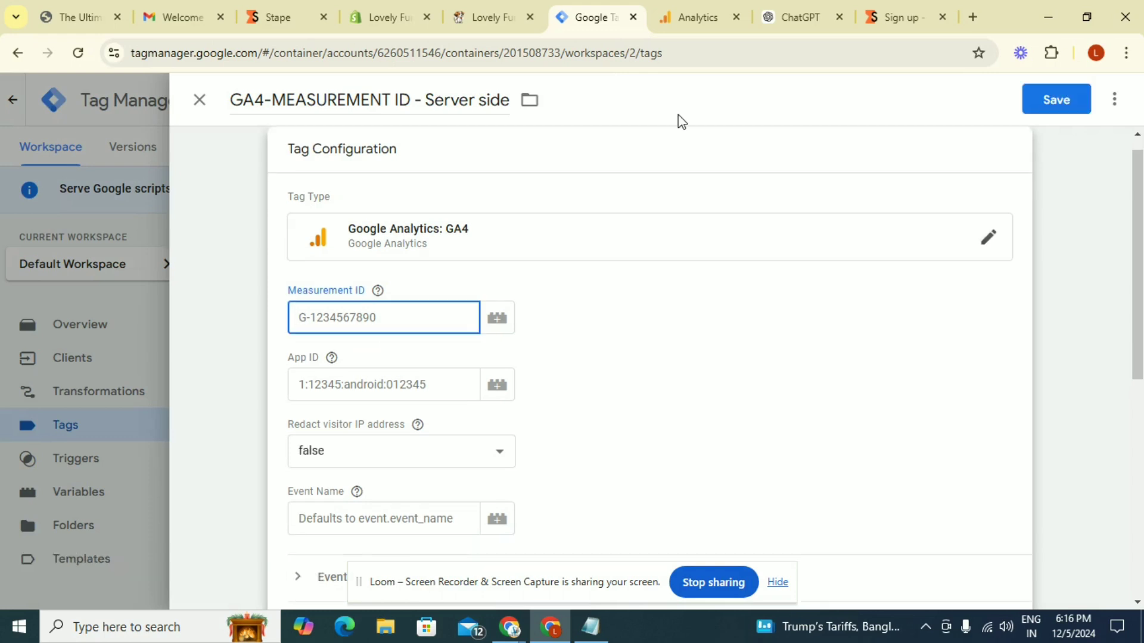
{"action": "left_click", "coordinate": [712, 23]}
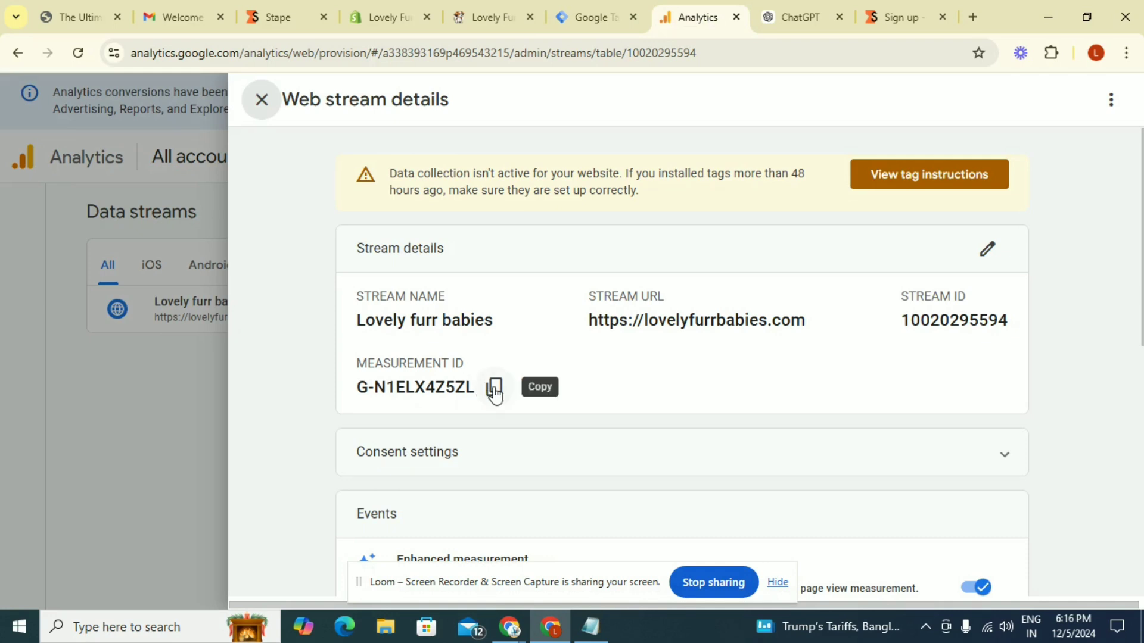
{"action": "left_click", "coordinate": [593, 19]}
{"action": "left_click", "coordinate": [425, 327]}
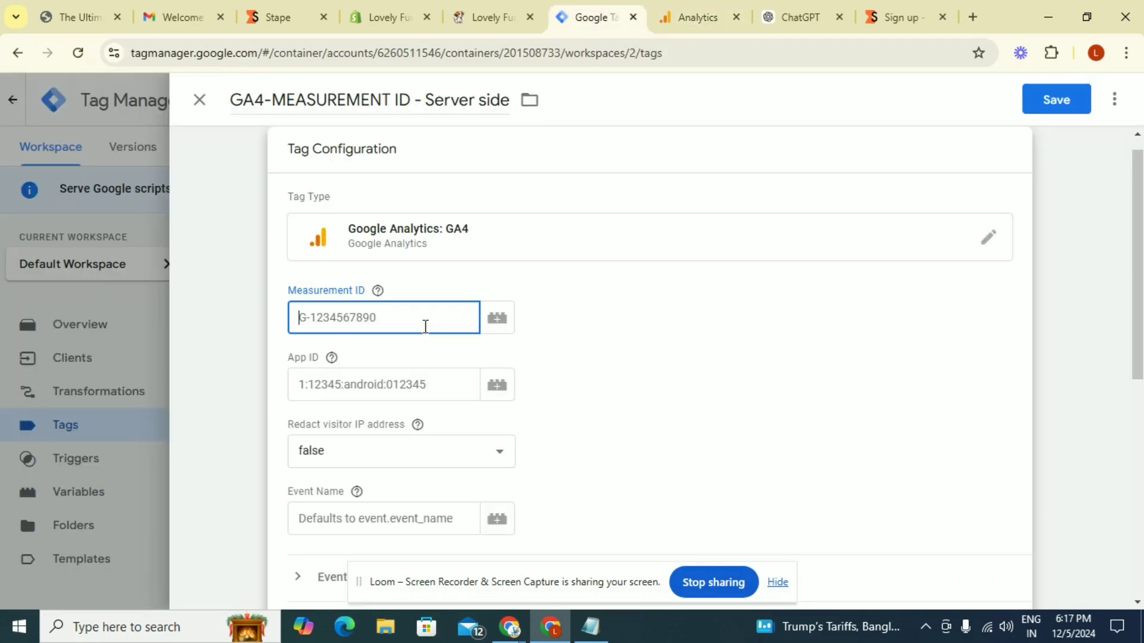
{"action": "type", "text": "G-N1ELX4Z5ZL"}
Step: Expand the tag's event parameters and add event_name as the first parameter to exclude
{"action": "scroll", "coordinate": [445, 345], "scroll_direction": "down", "scroll_amount": 1}
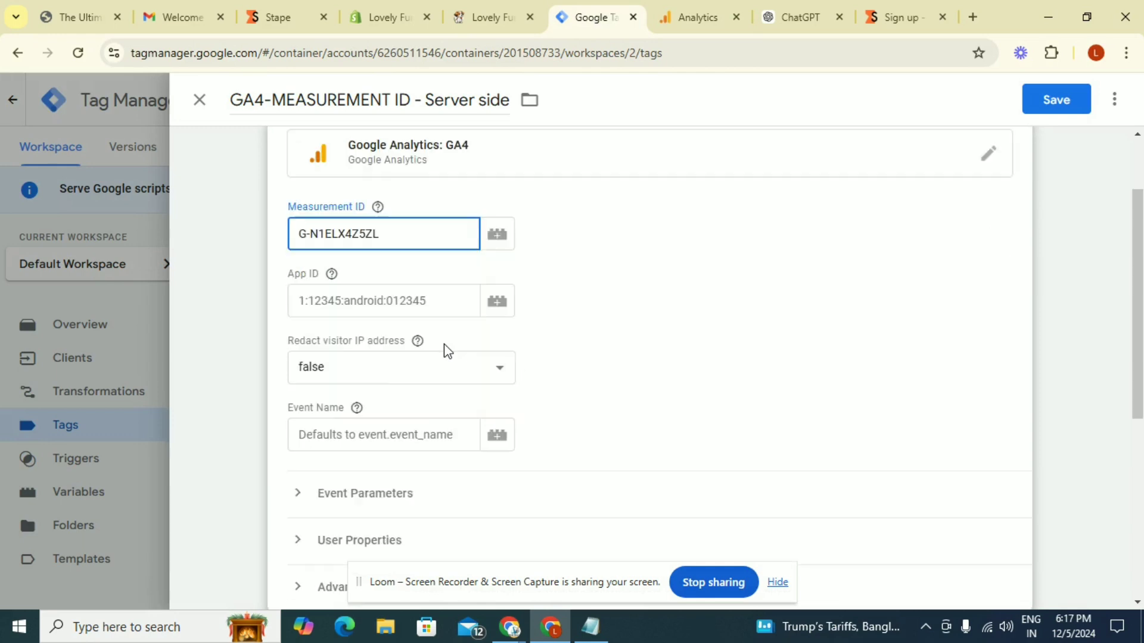
{"action": "scroll", "coordinate": [430, 349], "scroll_direction": "down", "scroll_amount": 2}
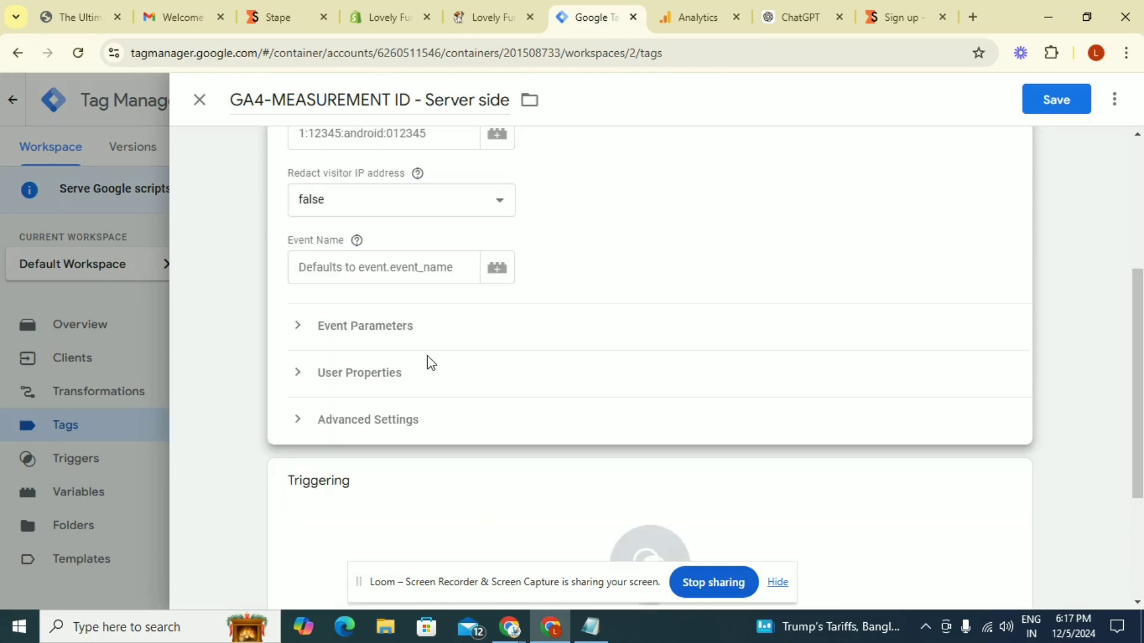
{"action": "left_click", "coordinate": [297, 328]}
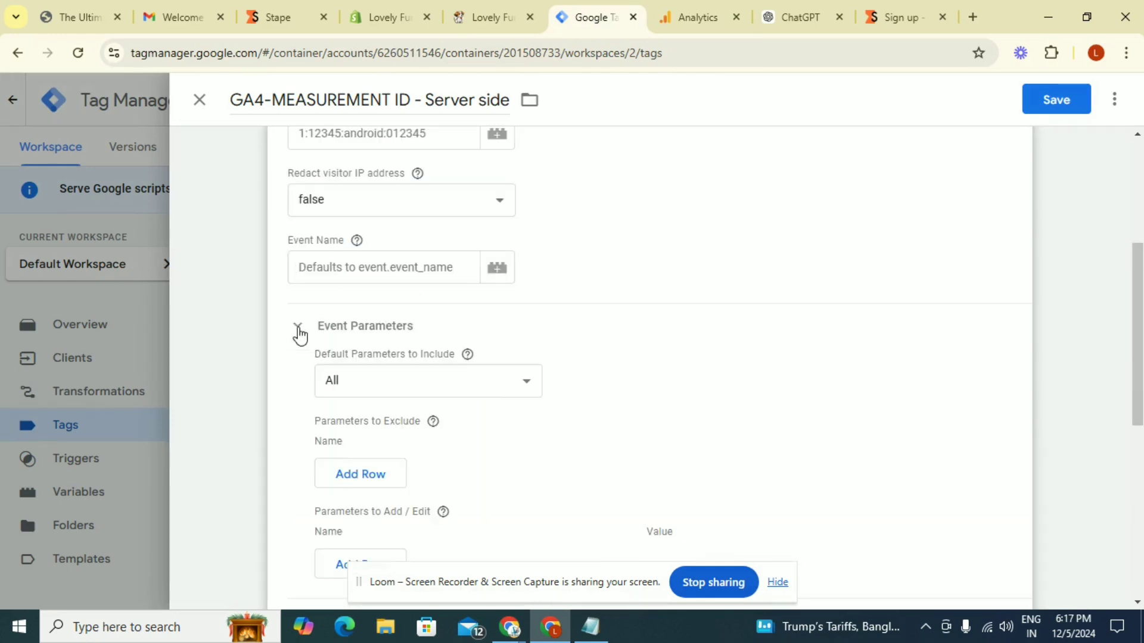
{"action": "scroll", "coordinate": [381, 376], "scroll_direction": "down", "scroll_amount": 1}
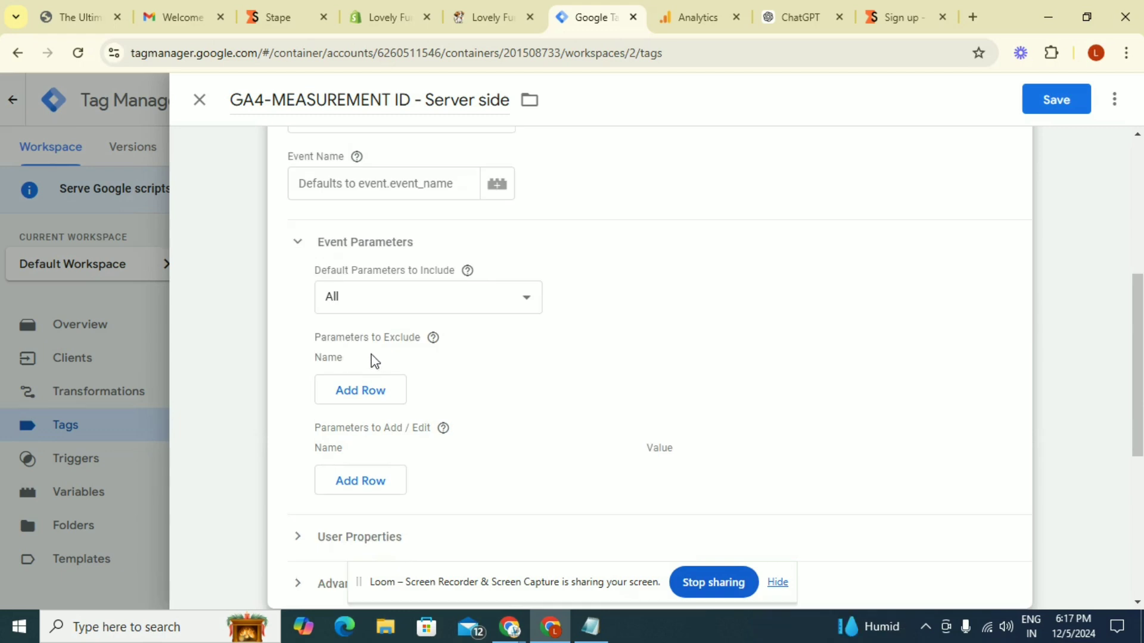
{"action": "left_click", "coordinate": [363, 393]}
{"action": "left_click", "coordinate": [363, 392]}
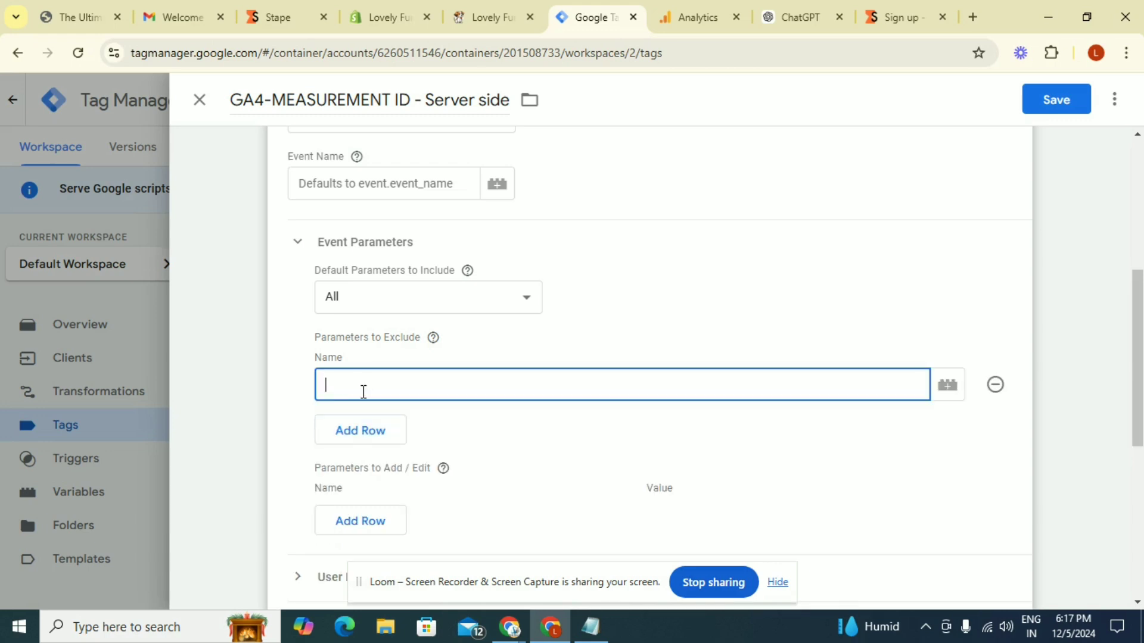
{"action": "type", "text": "event_name"}
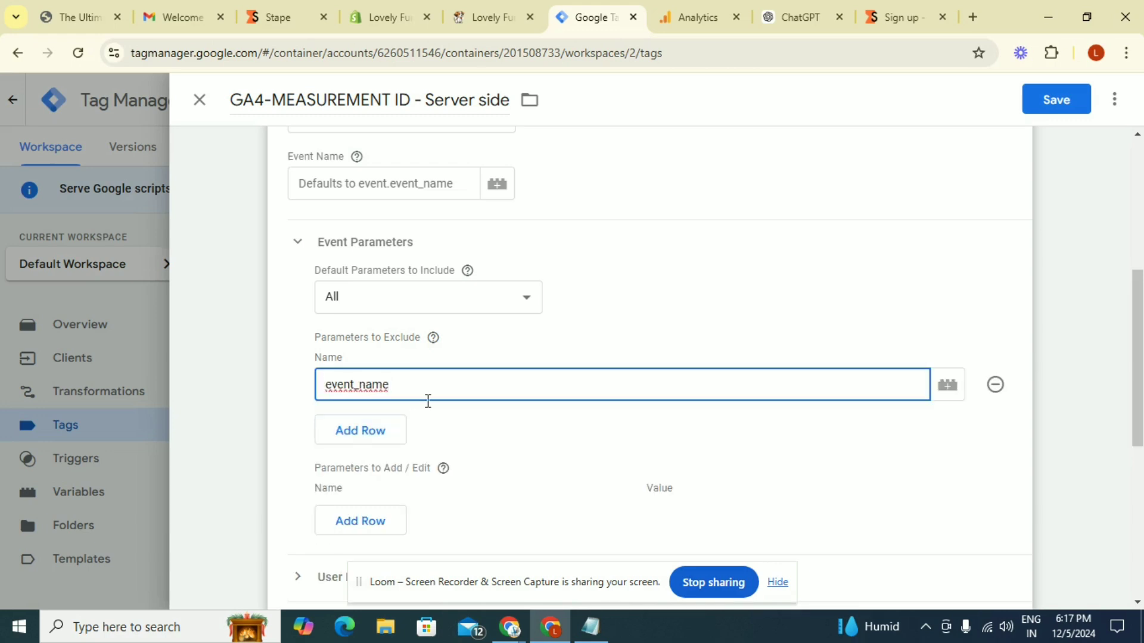
Step: Copy x-vent_id from the Work notes in Notepad and add it as the second parameter to exclude
{"action": "left_click", "coordinate": [590, 627]}
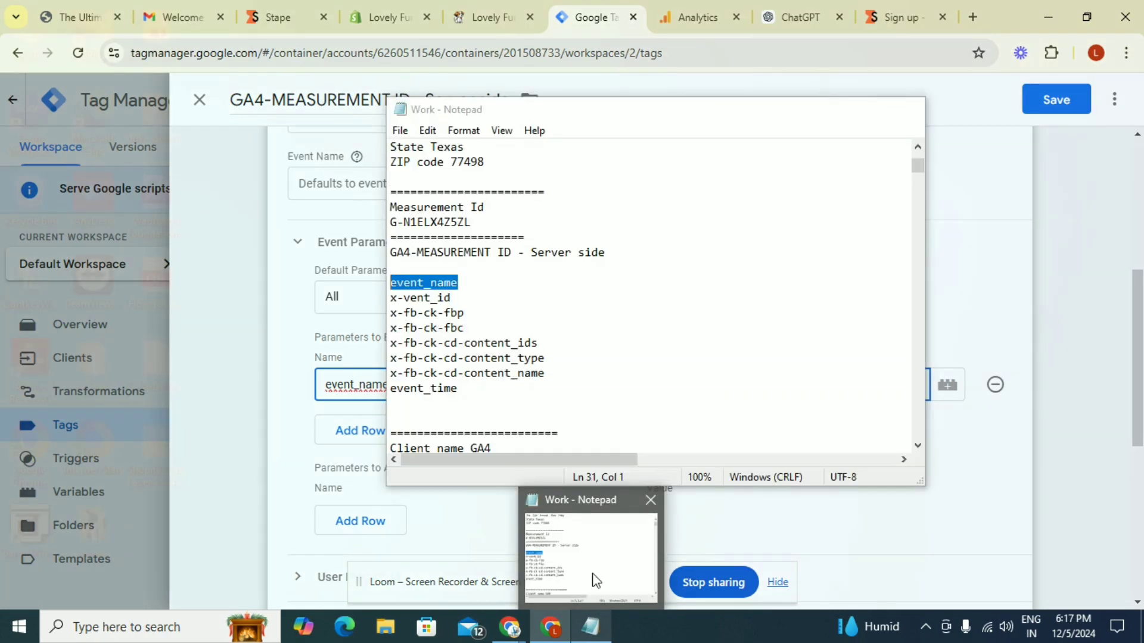
{"action": "left_click_drag", "start_coordinate": [451, 298], "coordinate": [384, 302]}
{"action": "key", "text": "ctrl+c"}
{"action": "left_click", "coordinate": [828, 109]}
{"action": "left_click", "coordinate": [366, 432]}
{"action": "key", "text": "ctrl+v"}
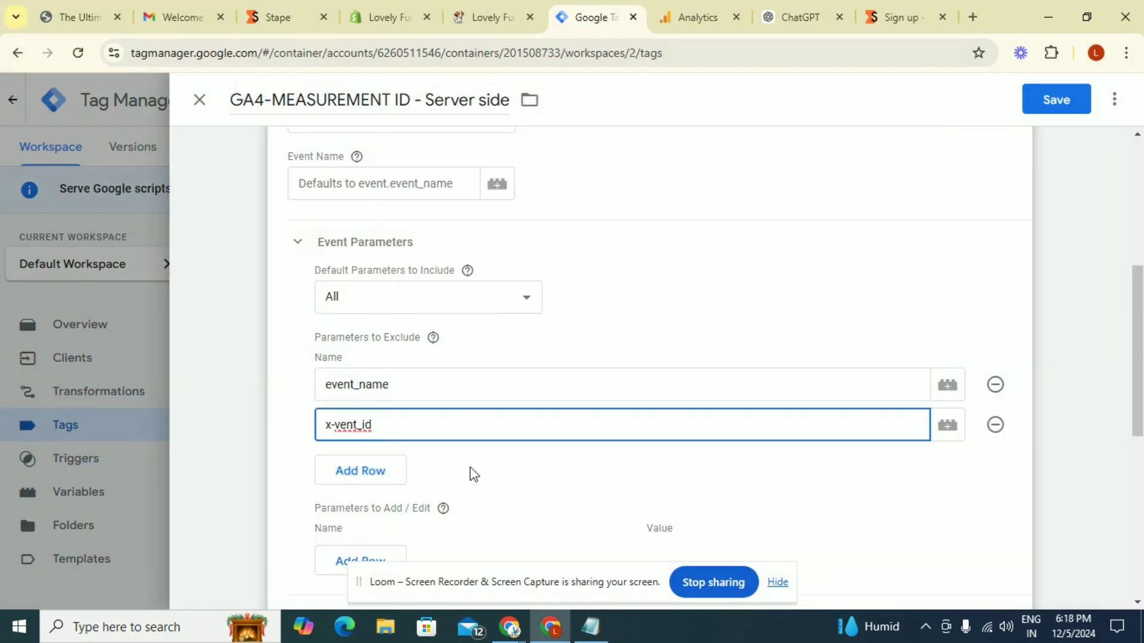
Step: Copy x-fb-ck-fbp from the Work notes and add it as the third parameter to exclude
{"action": "mouse_move", "coordinate": [589, 627]}
{"action": "left_click", "coordinate": [597, 579]}
{"action": "left_click_drag", "start_coordinate": [480, 314], "coordinate": [384, 313]}
{"action": "key", "text": "ctrl+c"}
{"action": "left_click", "coordinate": [829, 109]}
{"action": "left_click", "coordinate": [360, 471]}
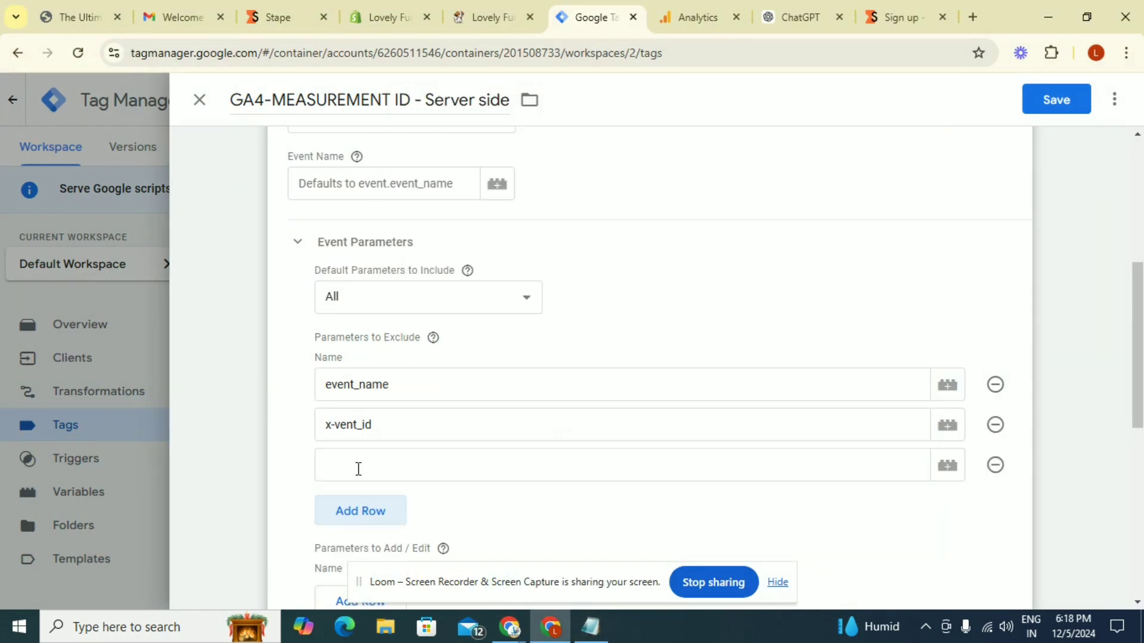
{"action": "left_click", "coordinate": [358, 467]}
{"action": "key", "text": "ctrl+v"}
Step: Copy x-fb-ck-fbc from the Work notes and add it as the fourth parameter to exclude
{"action": "left_click", "coordinate": [589, 626]}
{"action": "left_click_drag", "start_coordinate": [453, 327], "coordinate": [385, 327]}
{"action": "key", "text": "ctrl+c"}
{"action": "left_click", "coordinate": [829, 109]}
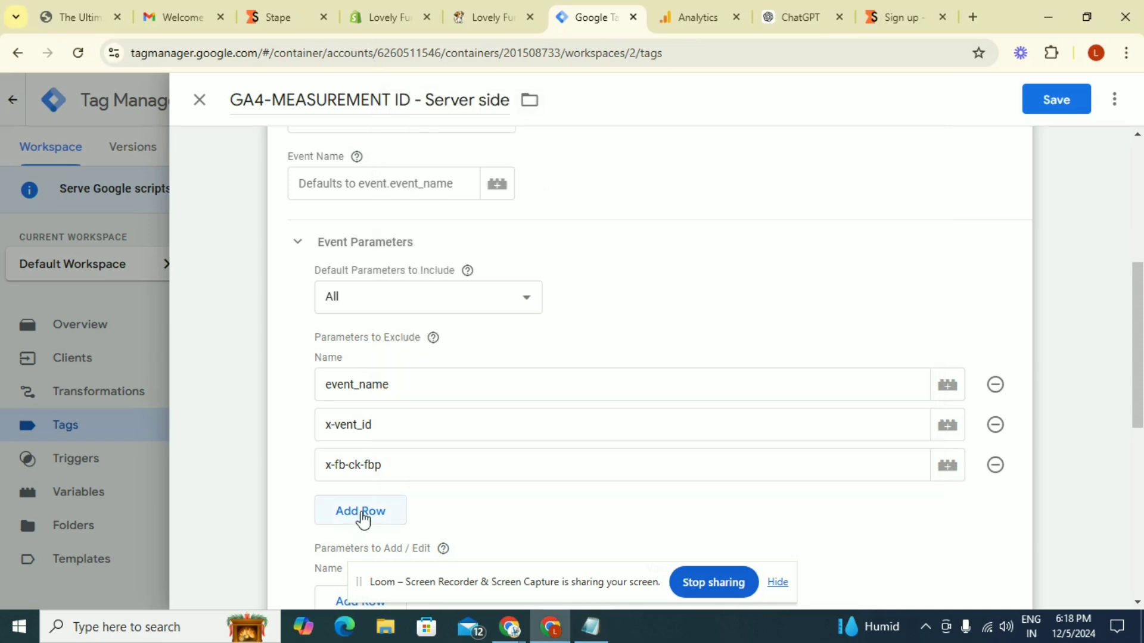
{"action": "left_click", "coordinate": [360, 510]}
{"action": "scroll", "coordinate": [376, 414], "scroll_direction": "down", "scroll_amount": 1}
{"action": "left_click", "coordinate": [375, 414]}
{"action": "key", "text": "ctrl+v"}
Step: Replace the fourth excluded parameter with x-fb-ck-cd-content_ids copied from the Work notes
{"action": "left_click", "coordinate": [589, 627]}
{"action": "left_click_drag", "start_coordinate": [541, 341], "coordinate": [384, 343]}
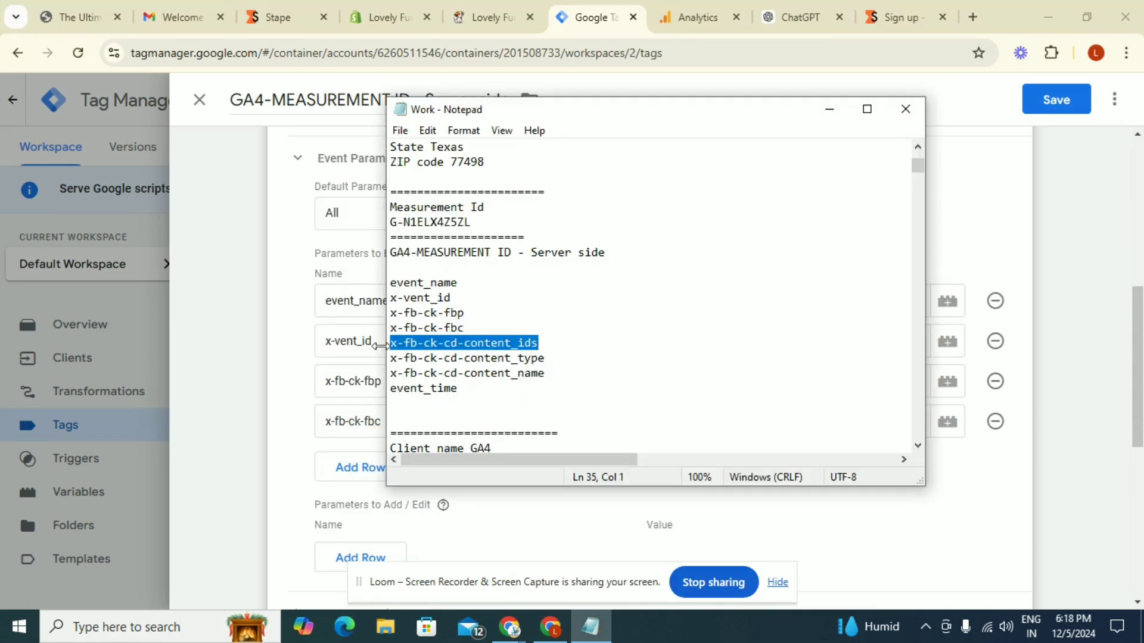
{"action": "key", "text": "ctrl+c"}
{"action": "left_click", "coordinate": [828, 109]}
{"action": "key", "text": "ctrl+a"}
{"action": "key", "text": "ctrl+v"}
Step: Copy x-fb-ck-cd-content_type from the Work notes and add it as the fifth parameter to exclude
{"action": "left_click", "coordinate": [590, 627]}
{"action": "left_click_drag", "start_coordinate": [551, 356], "coordinate": [384, 356]}
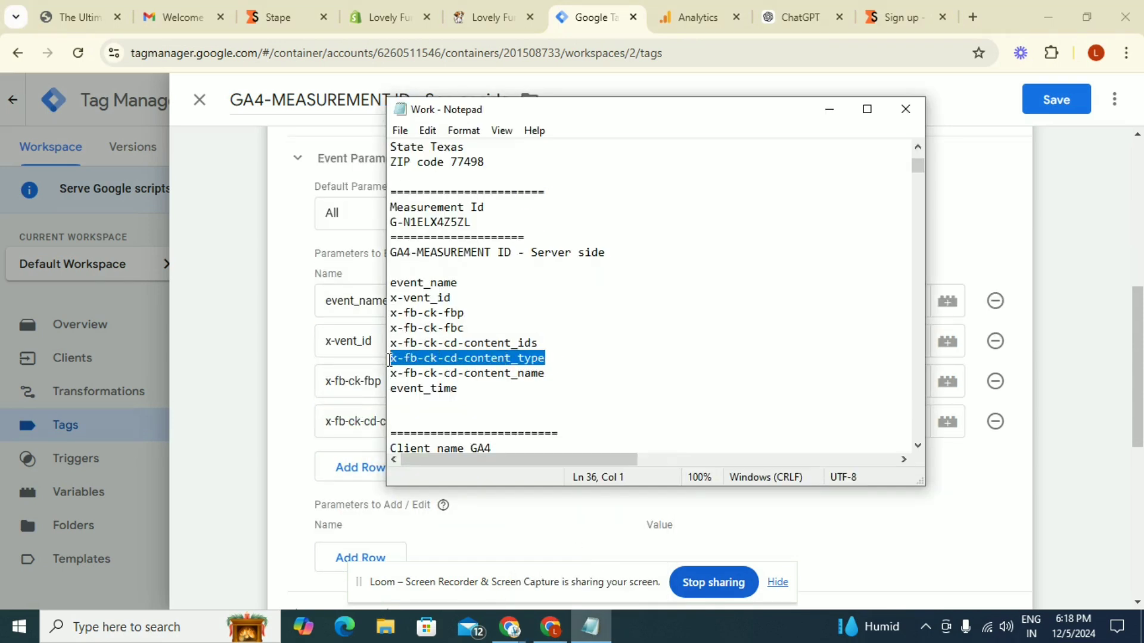
{"action": "key", "text": "ctrl+c"}
{"action": "left_click", "coordinate": [829, 109]}
{"action": "left_click", "coordinate": [358, 470]}
{"action": "key", "text": "ctrl+v"}
Step: Copy x-fb-ck-cd-content_name from the Work notes and add it as the sixth parameter to exclude
{"action": "left_click", "coordinate": [590, 627]}
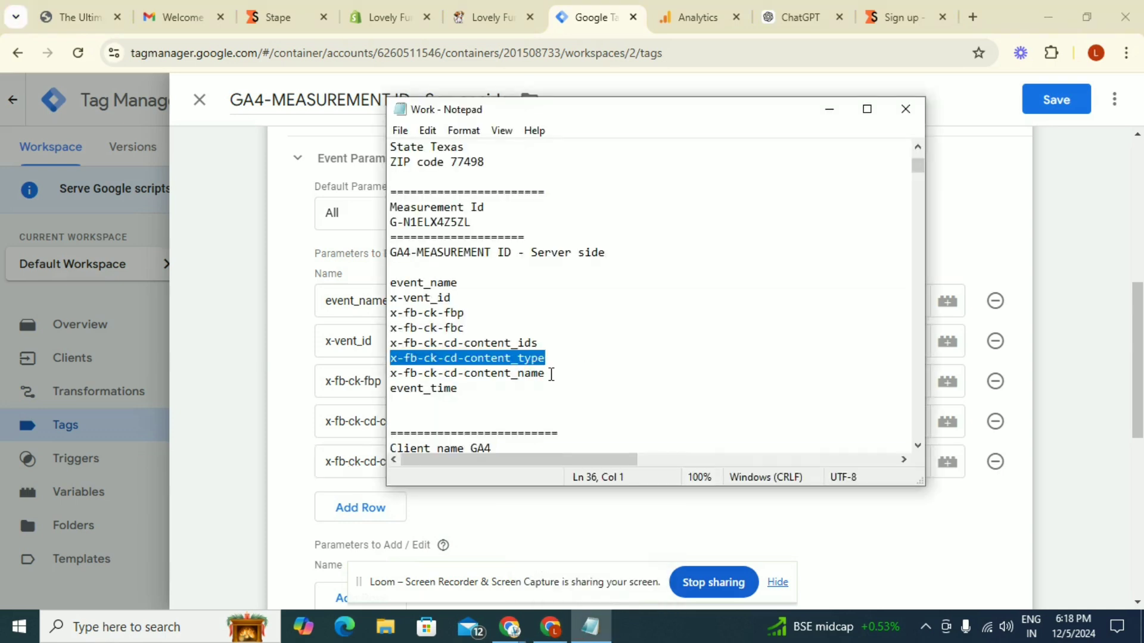
{"action": "left_click_drag", "start_coordinate": [548, 373], "coordinate": [391, 374]}
{"action": "key", "text": "ctrl+c"}
{"action": "left_click", "coordinate": [357, 506]}
{"action": "key", "text": "ctrl+v"}
Step: Add event_time from the Work notes as the last parameter to exclude and check the help text for excluded parameters
{"action": "left_click", "coordinate": [590, 627]}
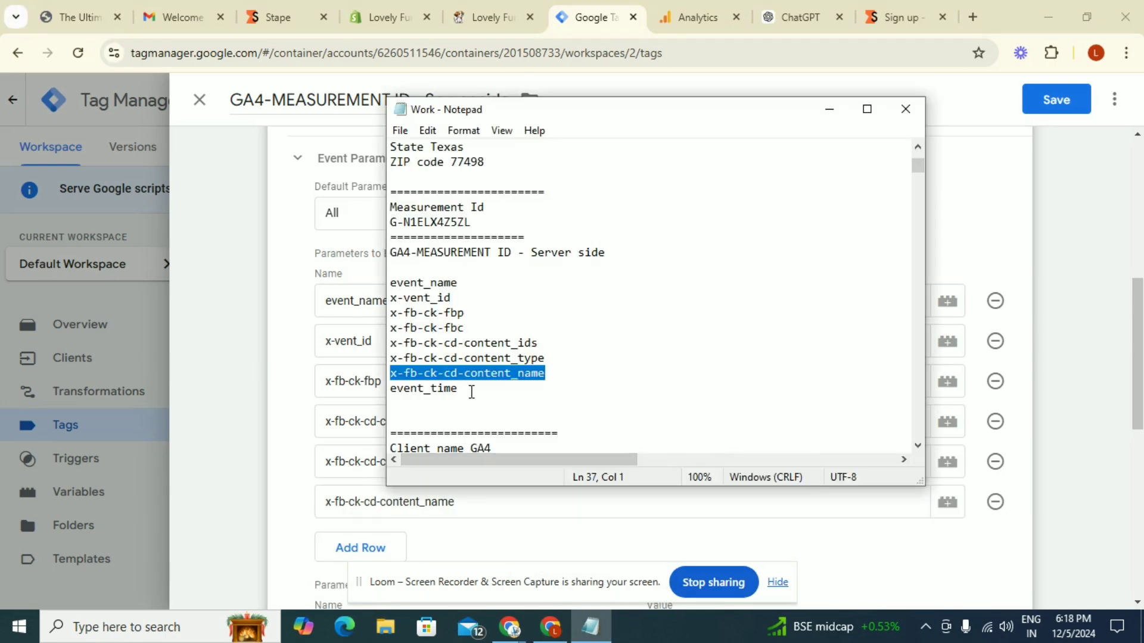
{"action": "left_click_drag", "start_coordinate": [470, 388], "coordinate": [390, 389]}
{"action": "key", "text": "ctrl+c"}
{"action": "left_click", "coordinate": [360, 547]}
{"action": "key", "text": "ctrl+v"}
{"action": "scroll", "coordinate": [636, 429], "scroll_direction": "down", "scroll_amount": 2}
{"action": "scroll", "coordinate": [636, 429], "scroll_direction": "up", "scroll_amount": 2}
{"action": "mouse_move", "coordinate": [435, 260]}
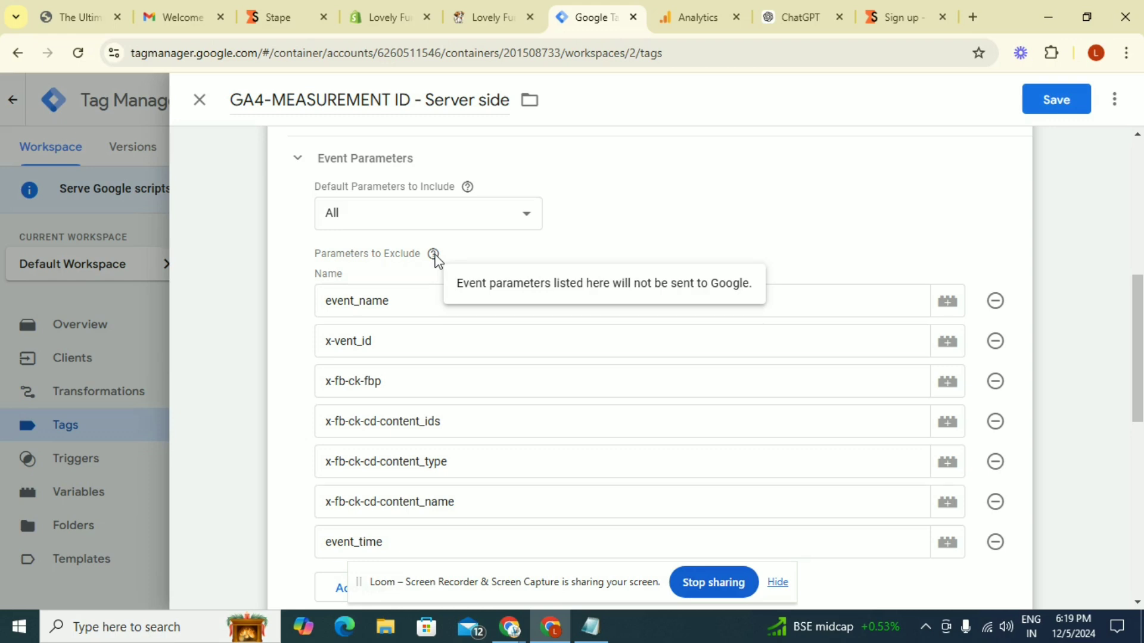
Step: Start a new trigger for the GA4 server-side tag instead of using the existing All Pages trigger
{"action": "scroll", "coordinate": [462, 471], "scroll_direction": "down", "scroll_amount": 4}
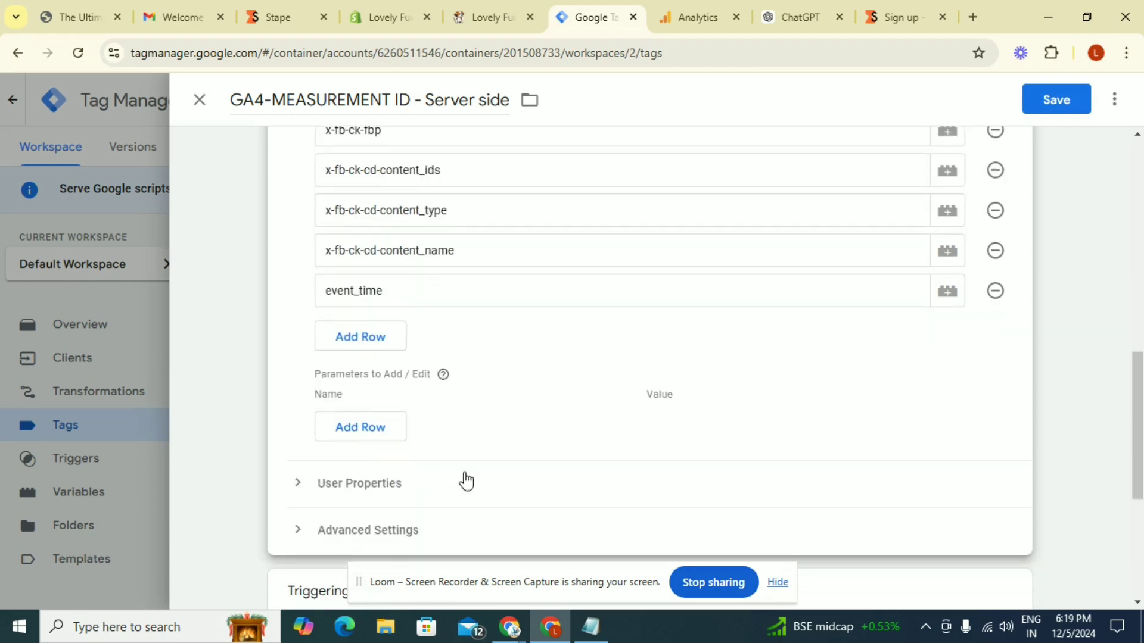
{"action": "scroll", "coordinate": [466, 480], "scroll_direction": "down", "scroll_amount": 1}
{"action": "scroll", "coordinate": [468, 478], "scroll_direction": "down", "scroll_amount": 1}
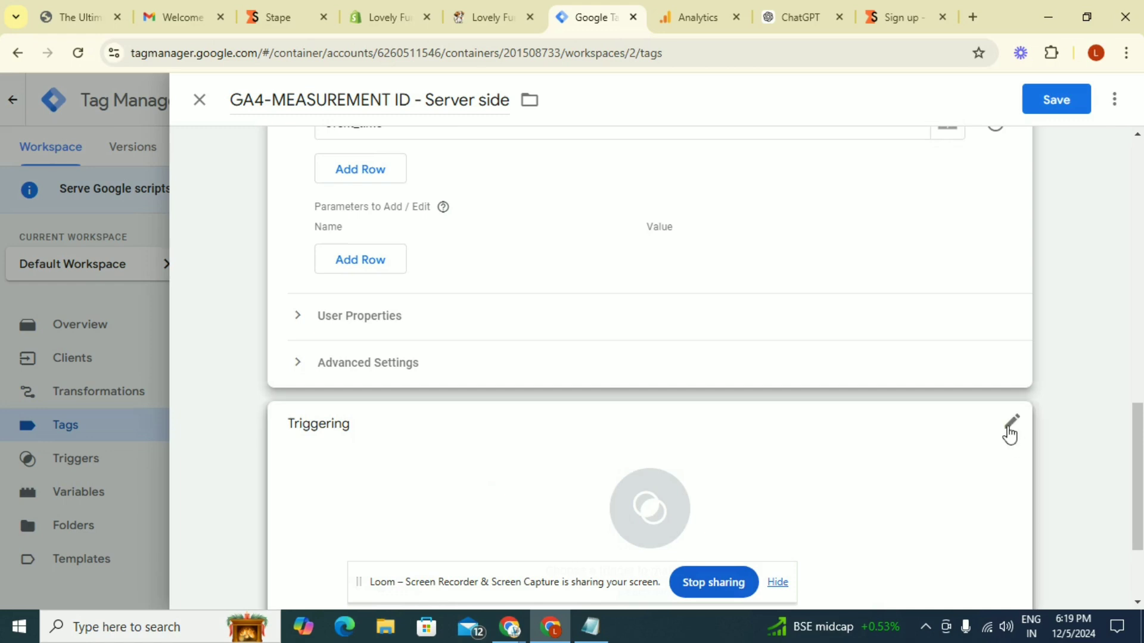
{"action": "left_click", "coordinate": [1009, 432]}
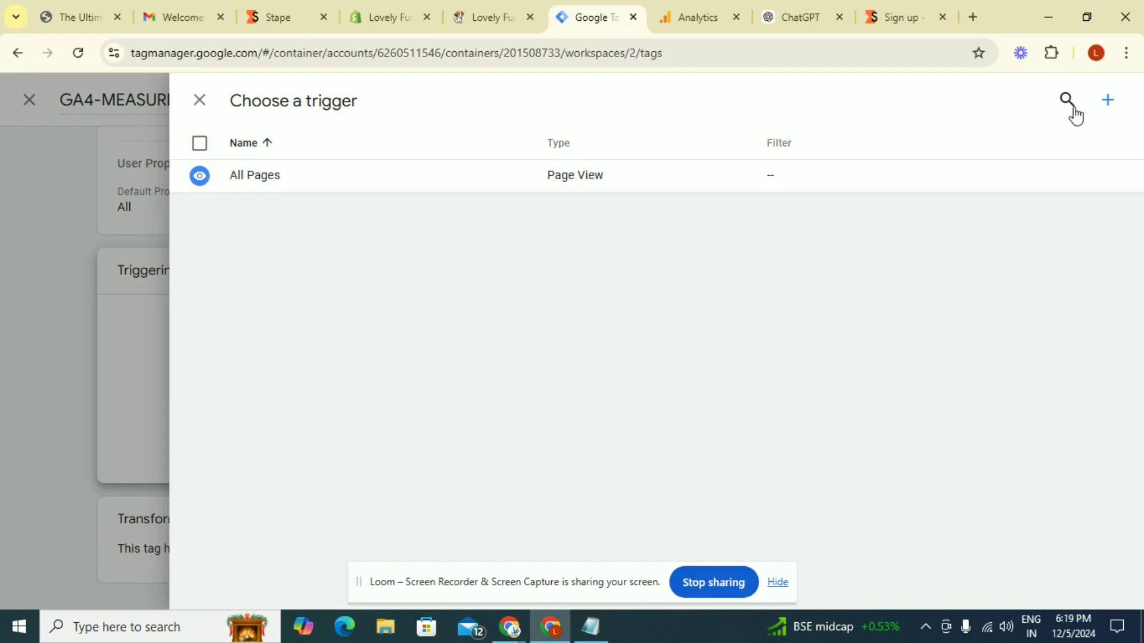
{"action": "left_click", "coordinate": [1108, 103]}
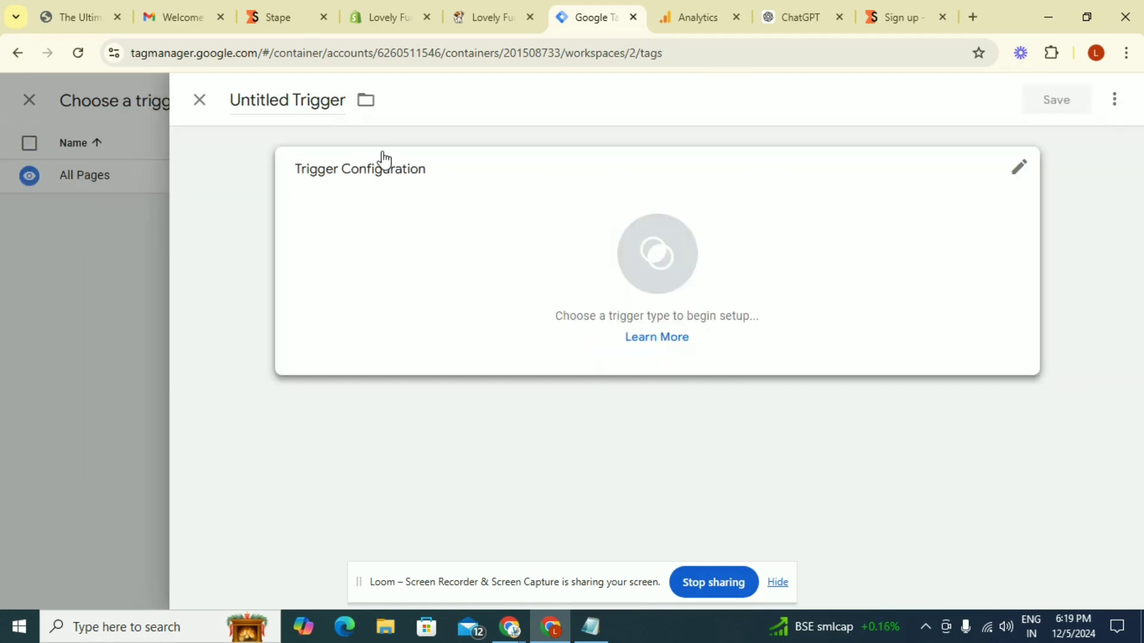
Step: Name the trigger "Client Name" and set its trigger type to Custom
{"action": "left_click", "coordinate": [293, 100]}
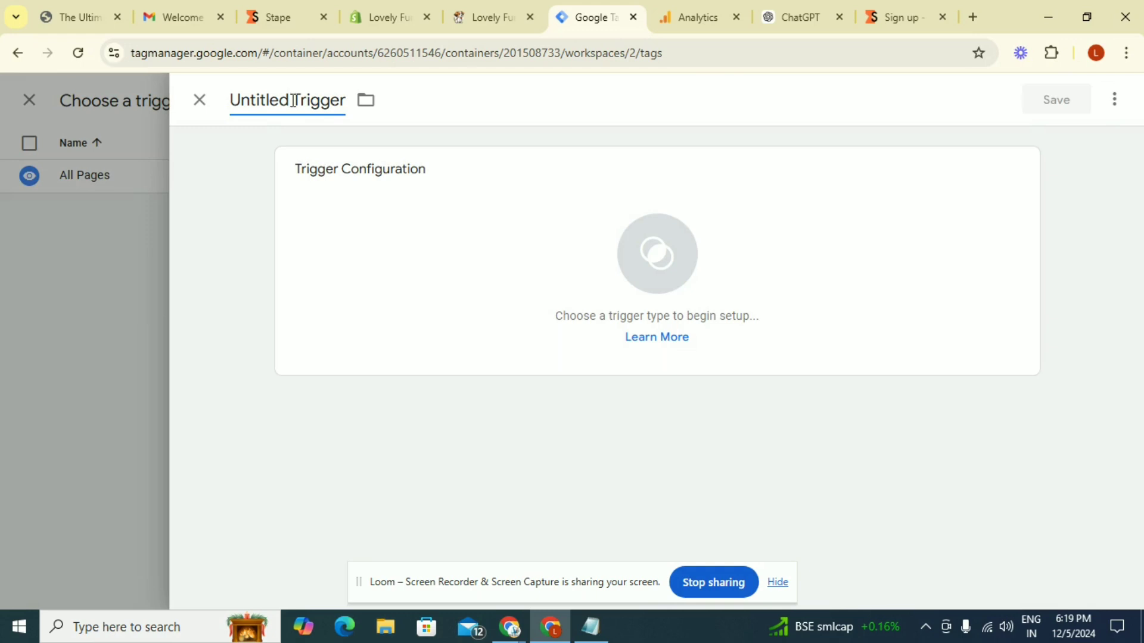
{"action": "triple_click", "coordinate": [293, 101]}
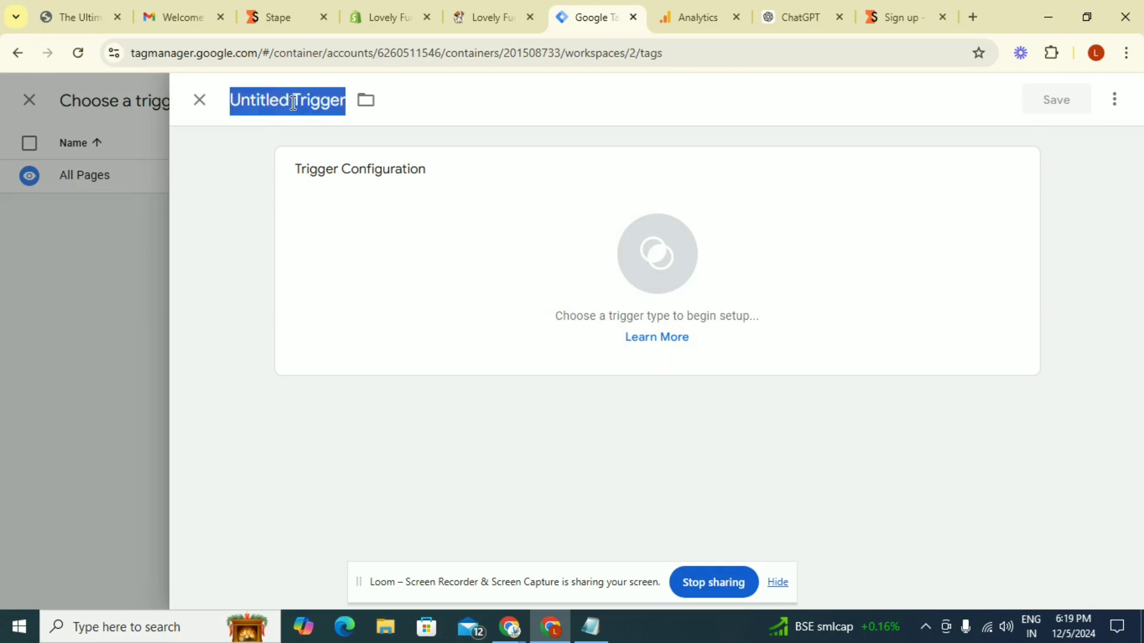
{"action": "type", "text": "Cliem"}
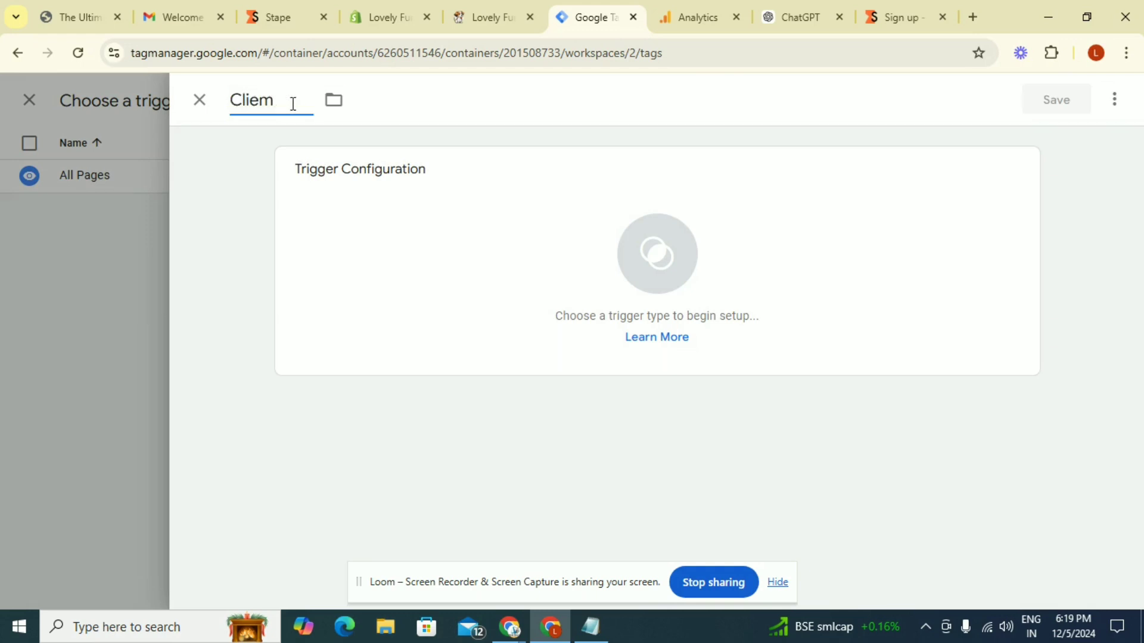
{"action": "key", "text": "BackSpace"}
{"action": "type", "text": "nt Name"}
{"action": "left_click", "coordinate": [291, 102]}
{"action": "type", "text": "a"}
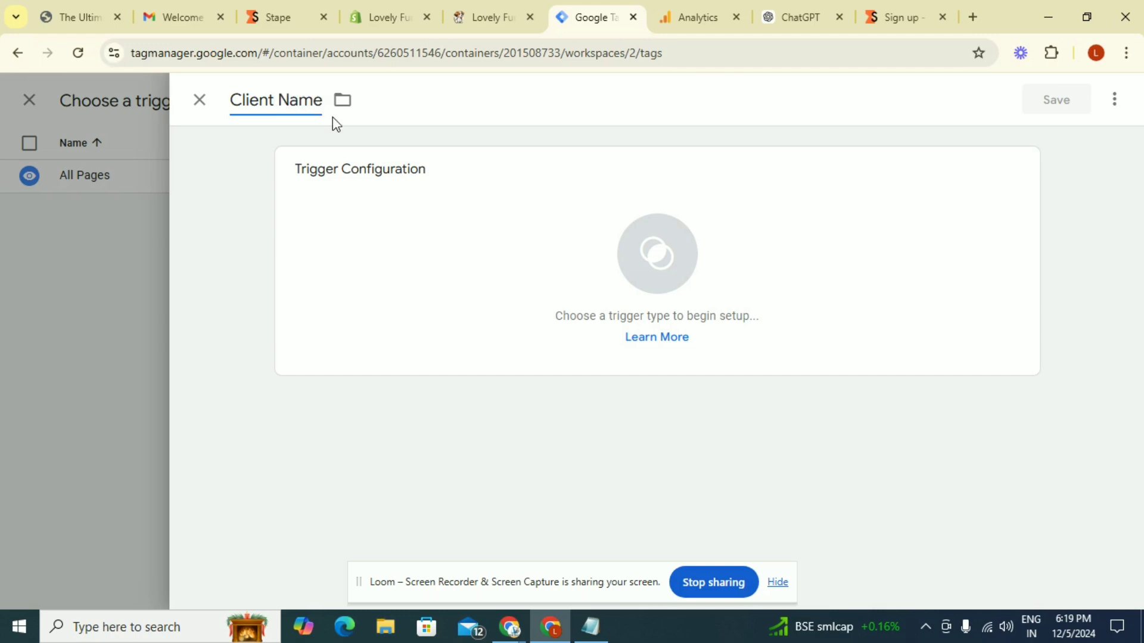
{"action": "left_click", "coordinate": [1020, 173]}
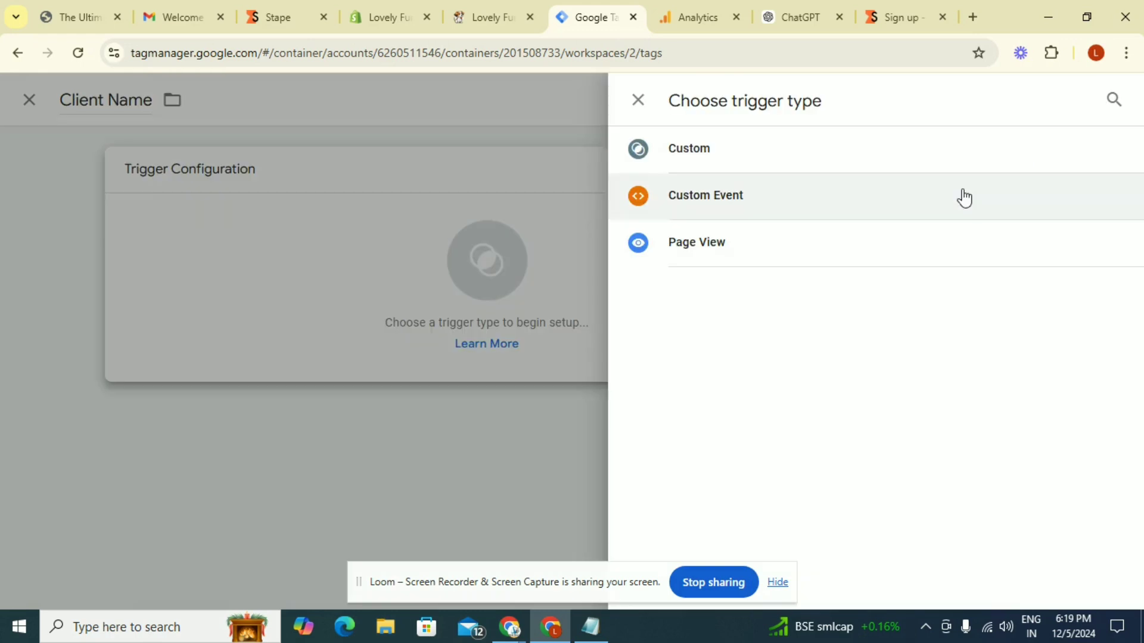
{"action": "left_click", "coordinate": [845, 156]}
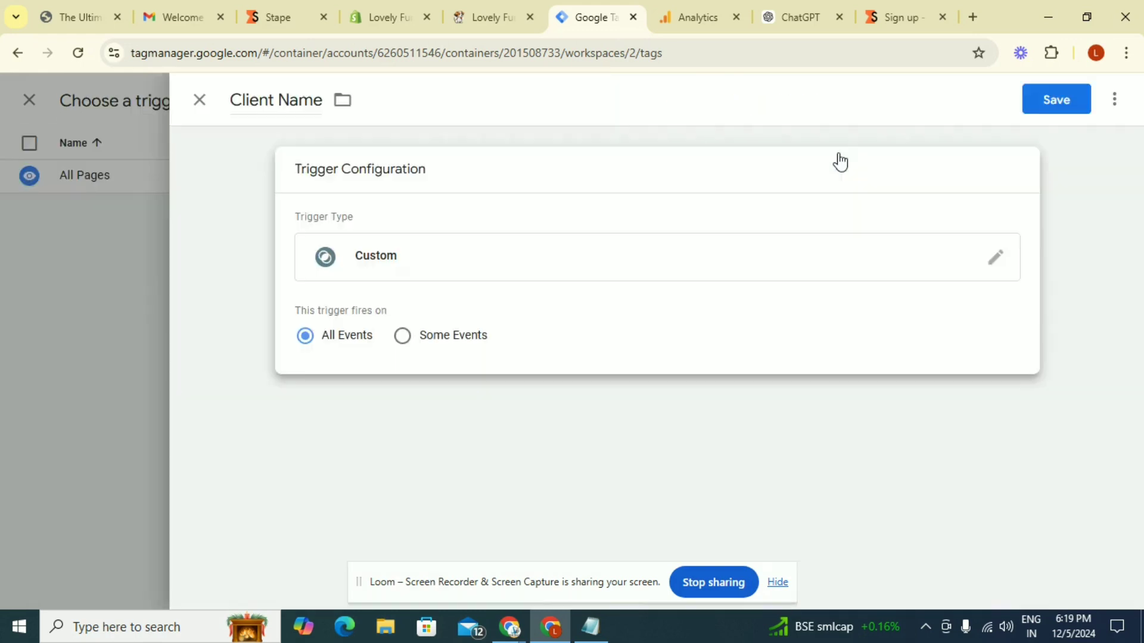
Step: Set the trigger to fire on Some Events and start a new variable for its condition
{"action": "left_click", "coordinate": [403, 337]}
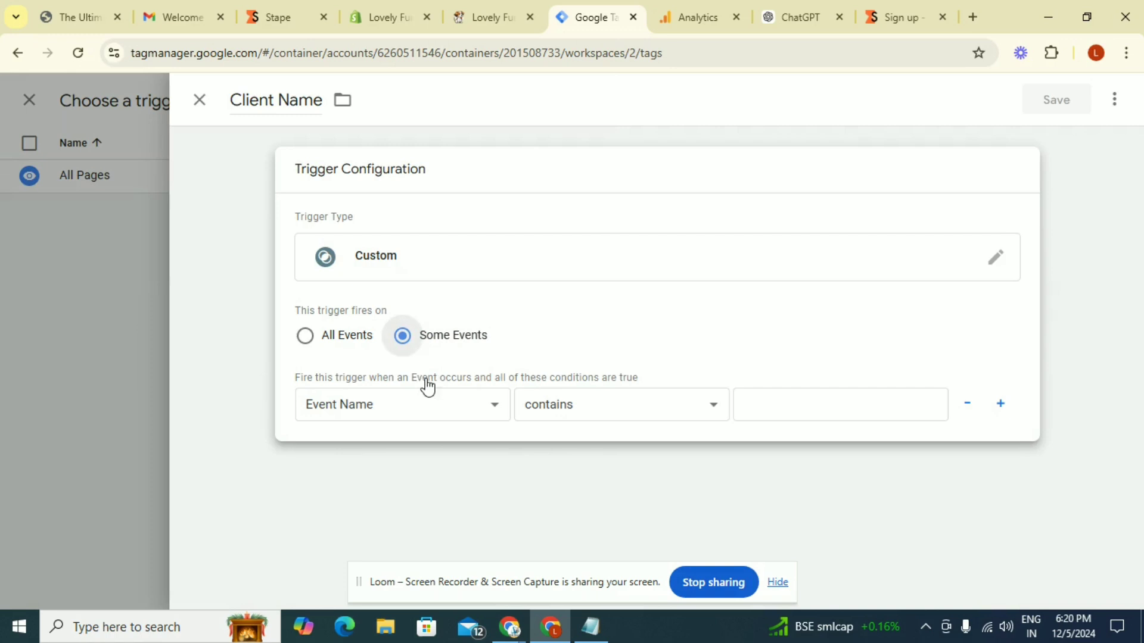
{"action": "left_click", "coordinate": [416, 408]}
{"action": "left_click", "coordinate": [424, 412]}
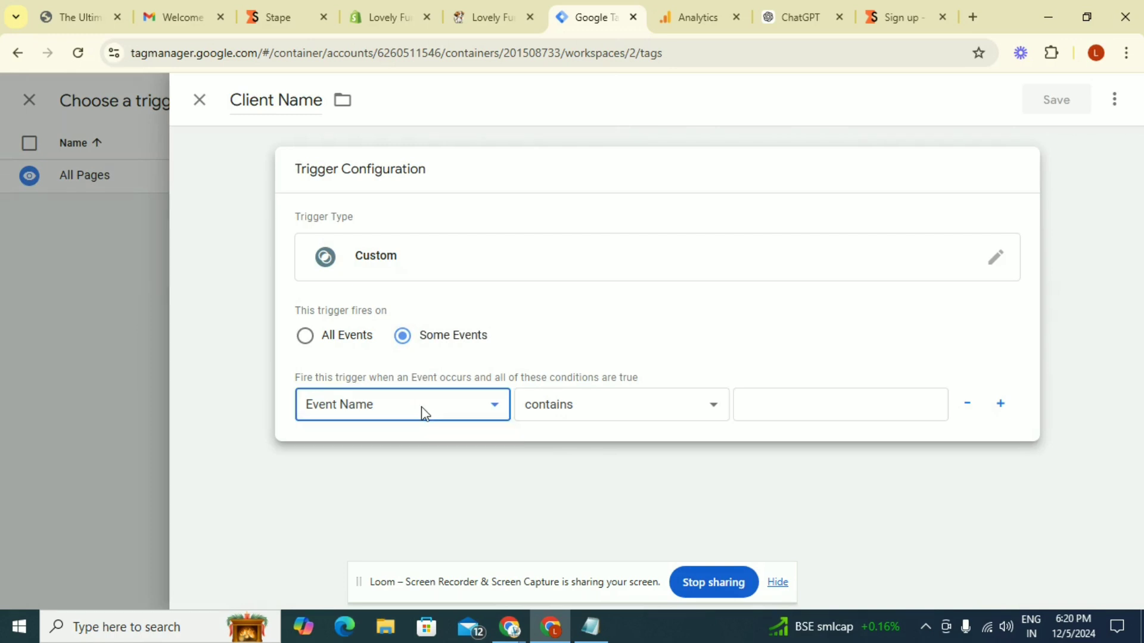
{"action": "left_click", "coordinate": [423, 412]}
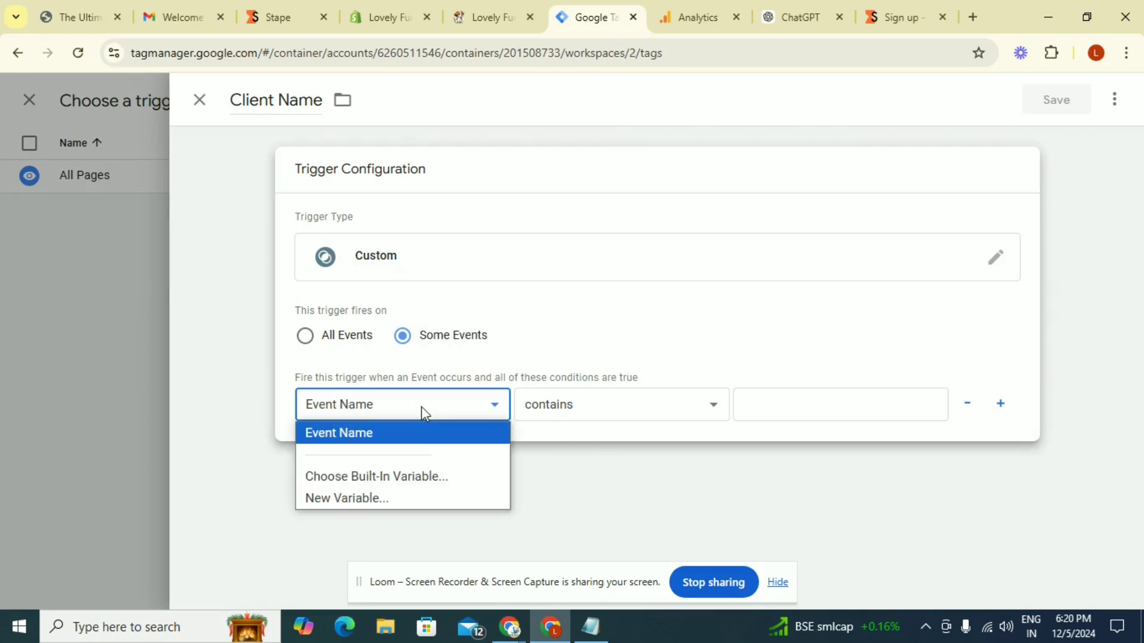
{"action": "left_click", "coordinate": [410, 498]}
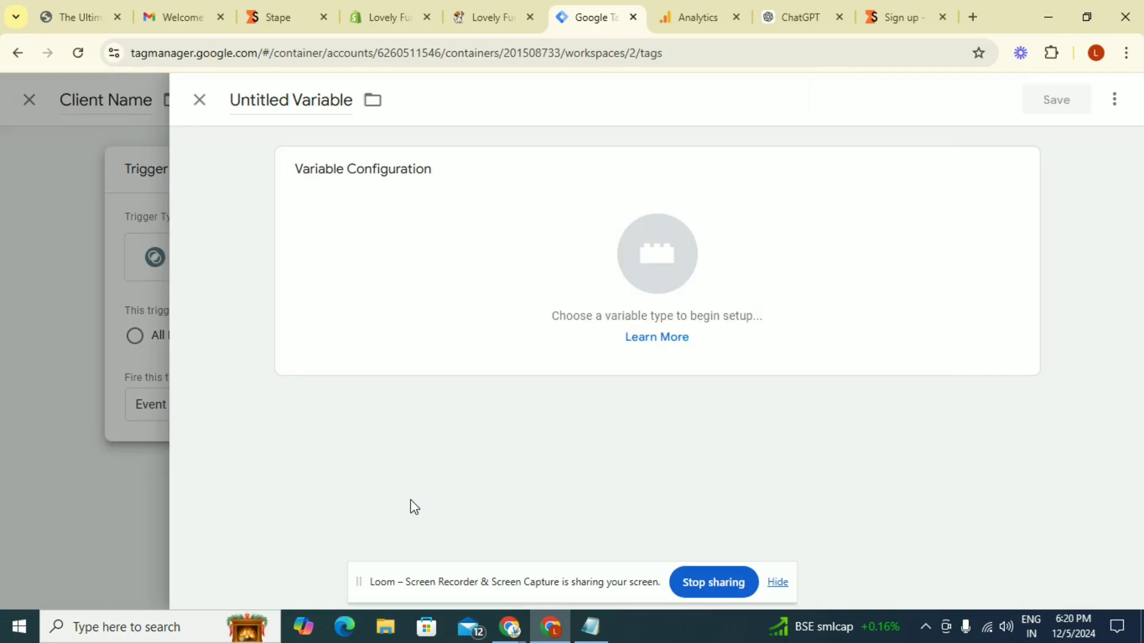
Step: Name the variable "client name", set its type to Client Name, and save it
{"action": "left_click", "coordinate": [312, 113]}
{"action": "type", "text": "cli"}
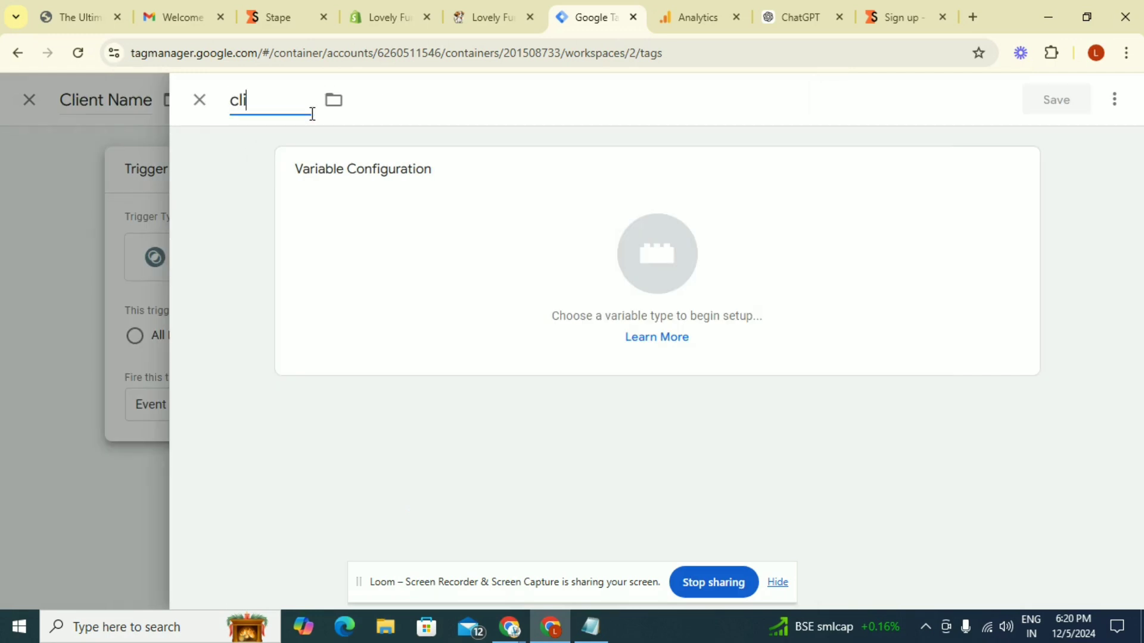
{"action": "type", "text": "ent name"}
{"action": "left_click", "coordinate": [1017, 181]}
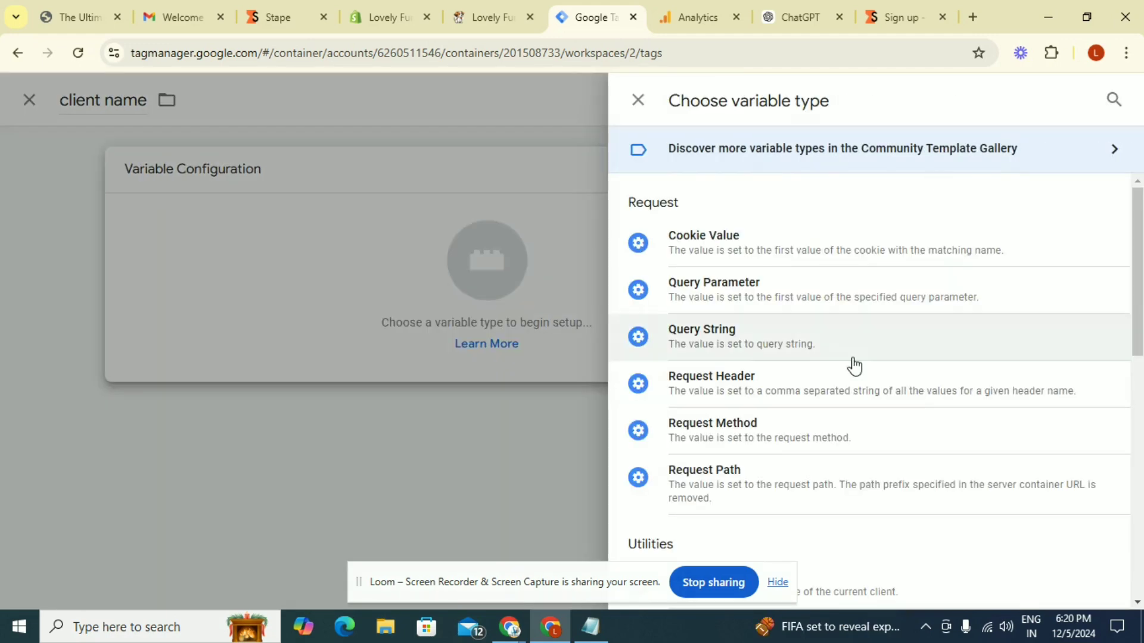
{"action": "scroll", "coordinate": [855, 365], "scroll_direction": "down", "scroll_amount": 5}
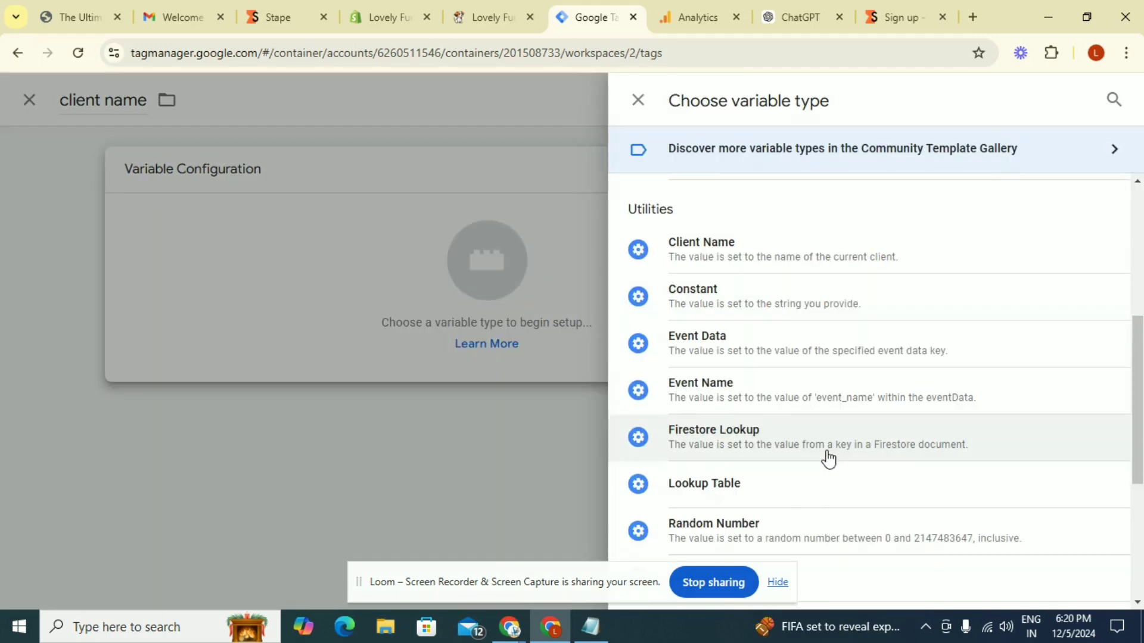
{"action": "left_click", "coordinate": [772, 262]}
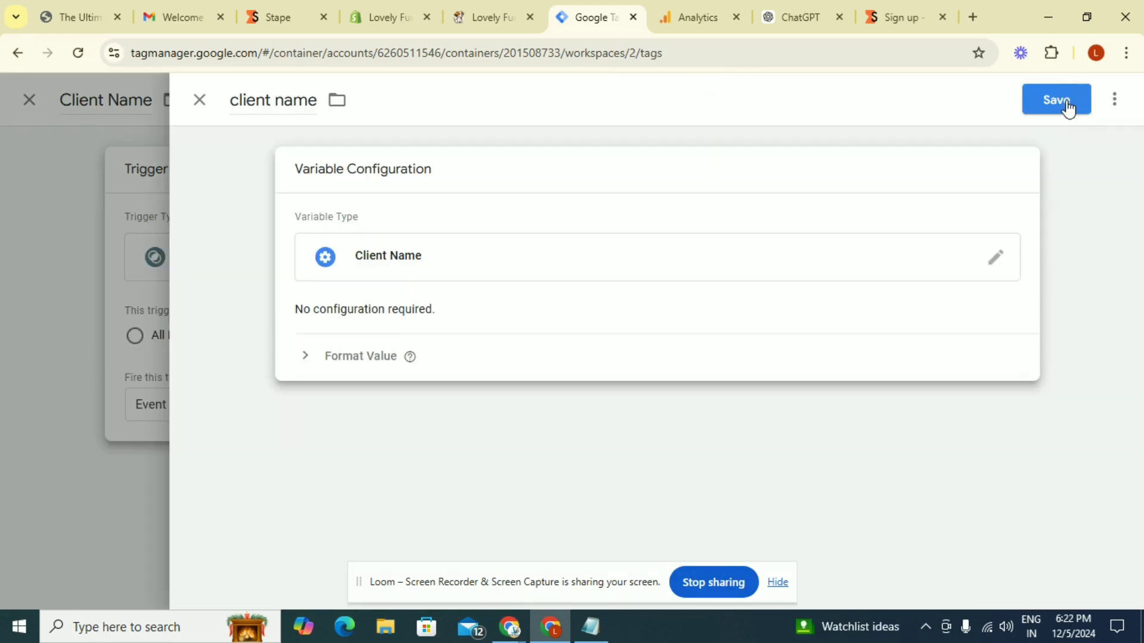
{"action": "left_click", "coordinate": [1064, 101]}
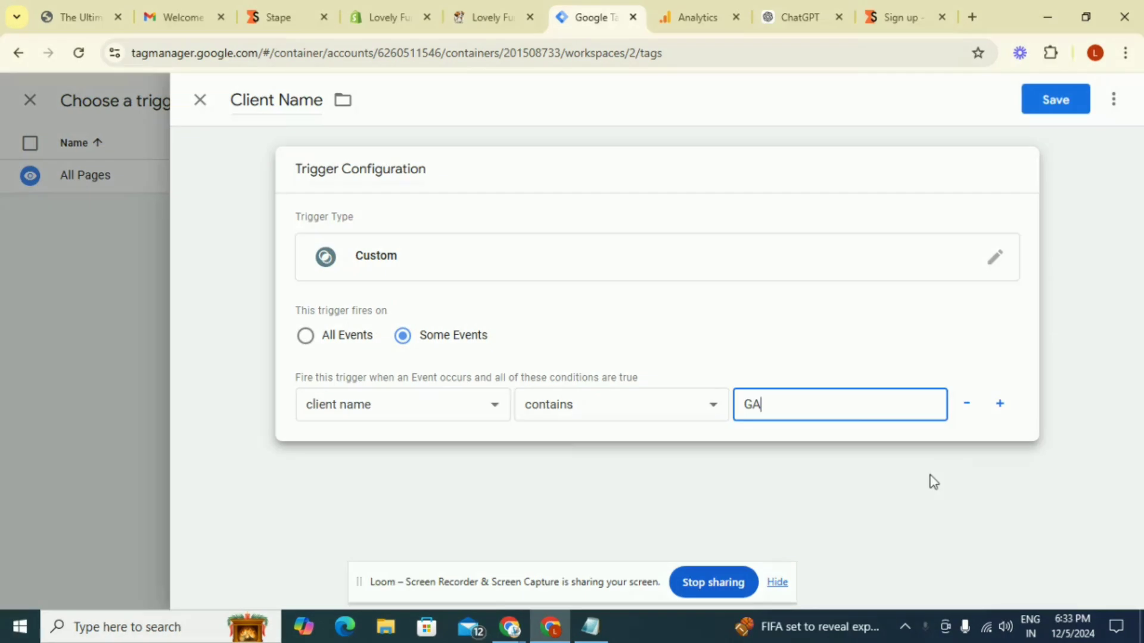
Step: Set the trigger condition to client name contains "GA", then save the trigger and the GA4 server-side tag
{"action": "left_click", "coordinate": [1041, 111]}
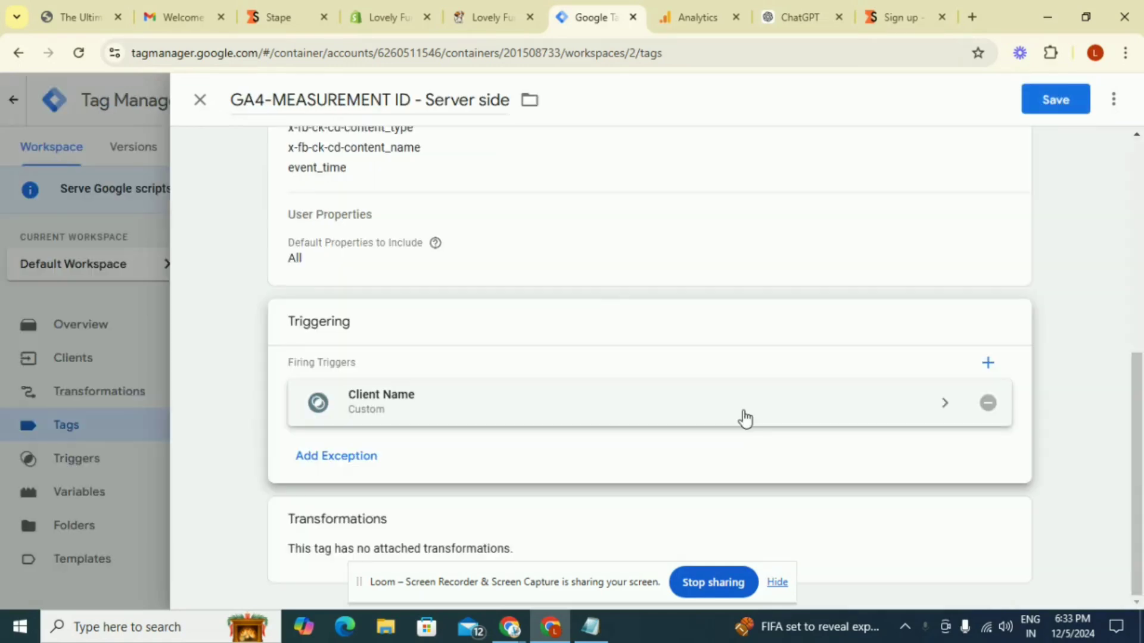
{"action": "scroll", "coordinate": [748, 388], "scroll_direction": "up", "scroll_amount": 7}
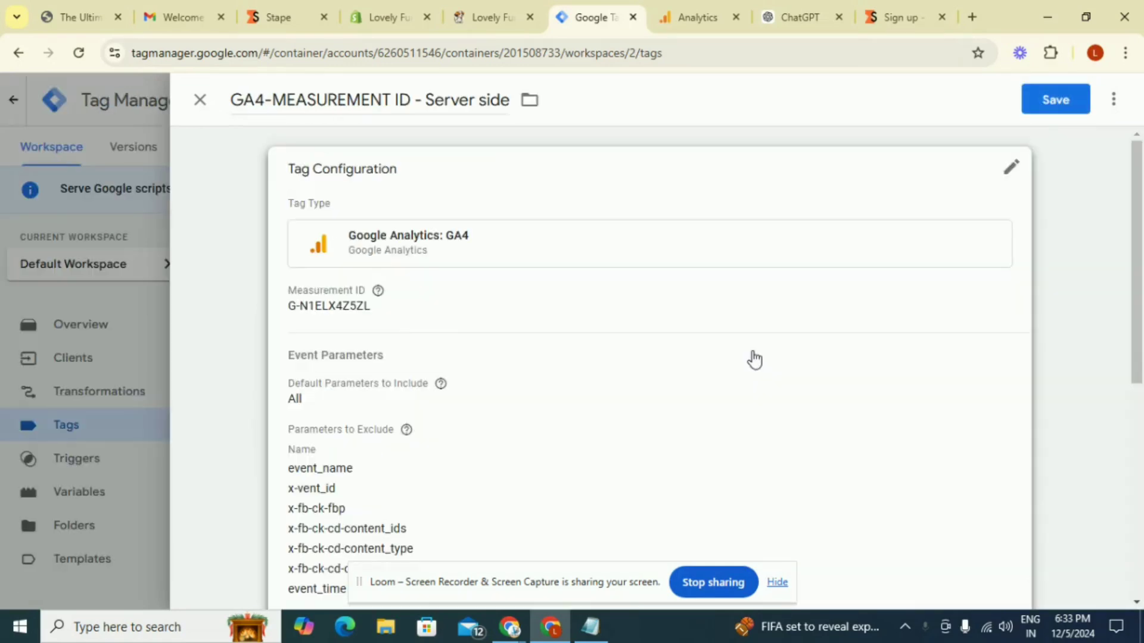
{"action": "left_click", "coordinate": [1051, 101]}
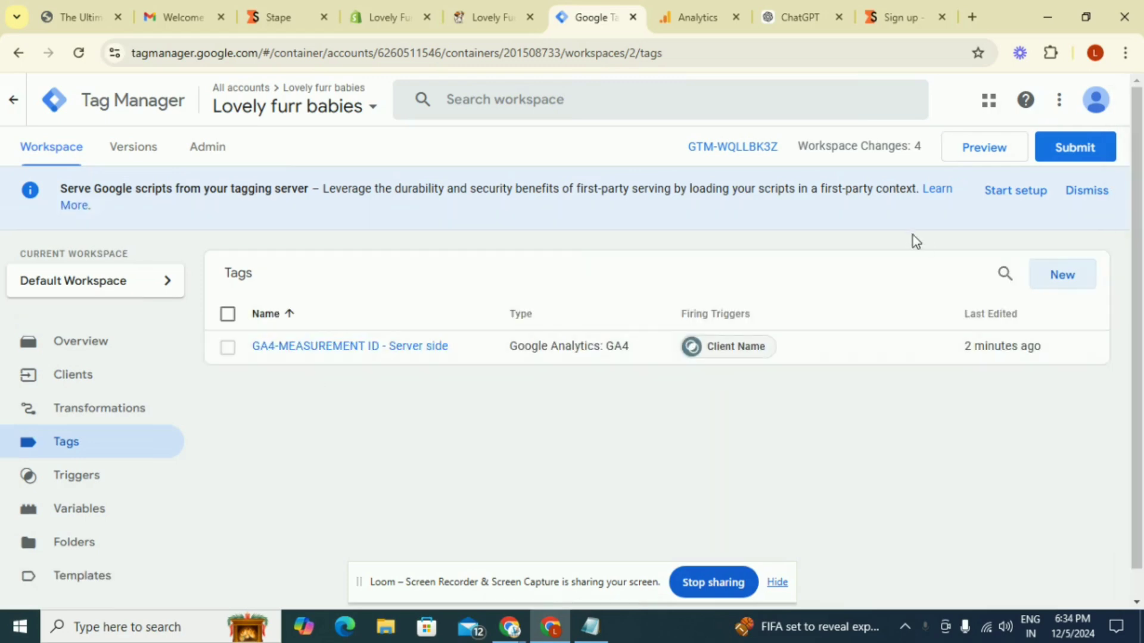
Step: Submit the workspace changes with "GA" as version name and description, and publish the version
{"action": "left_click", "coordinate": [1067, 151]}
{"action": "left_click", "coordinate": [339, 292]}
{"action": "type", "text": "GA"}
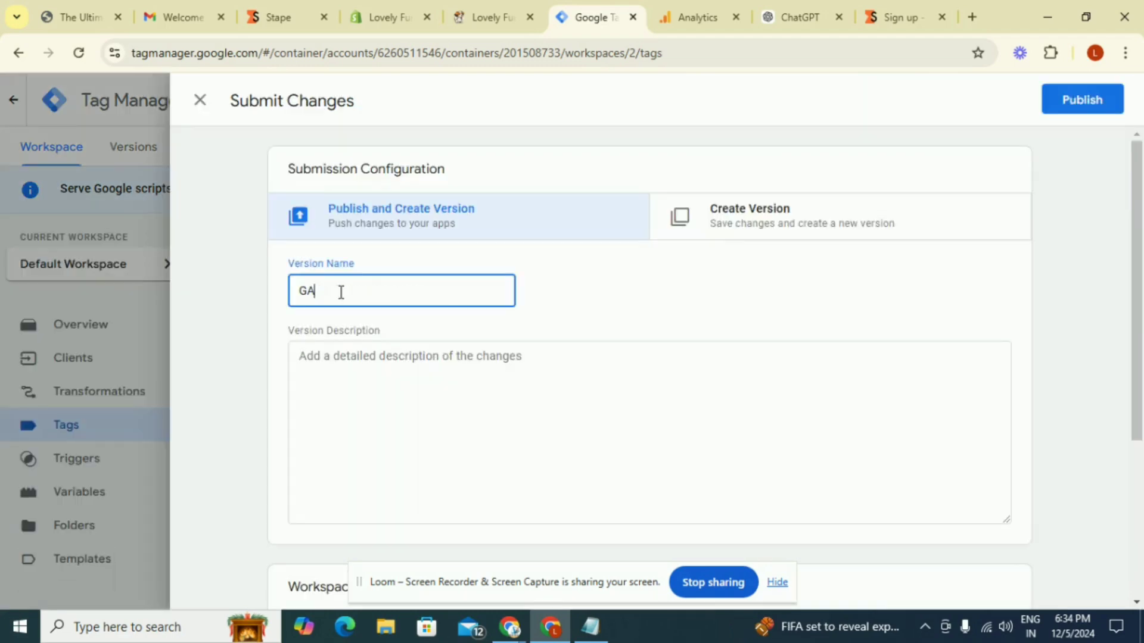
{"action": "left_click", "coordinate": [351, 353]}
{"action": "type", "text": "GA"}
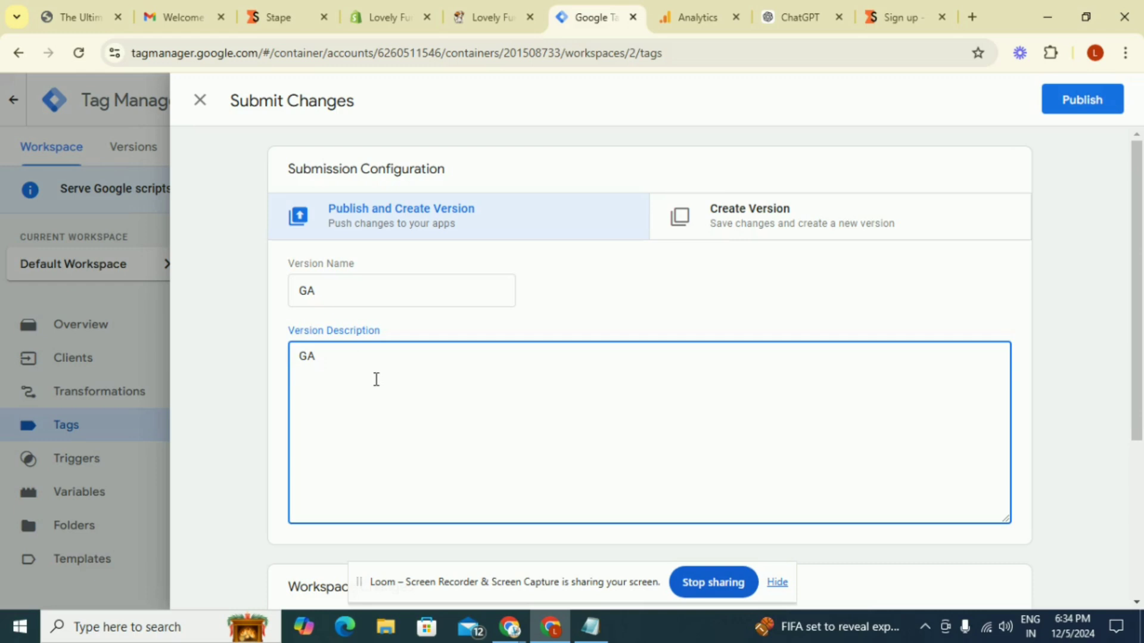
{"action": "left_click", "coordinate": [1072, 112]}
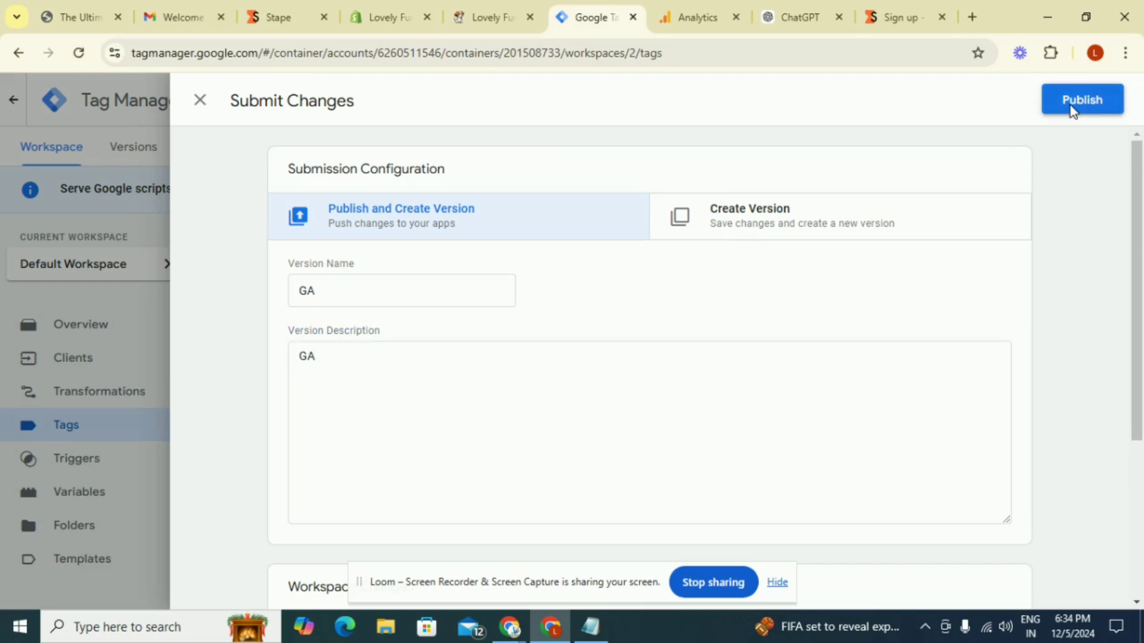
{"action": "left_click", "coordinate": [1071, 108]}
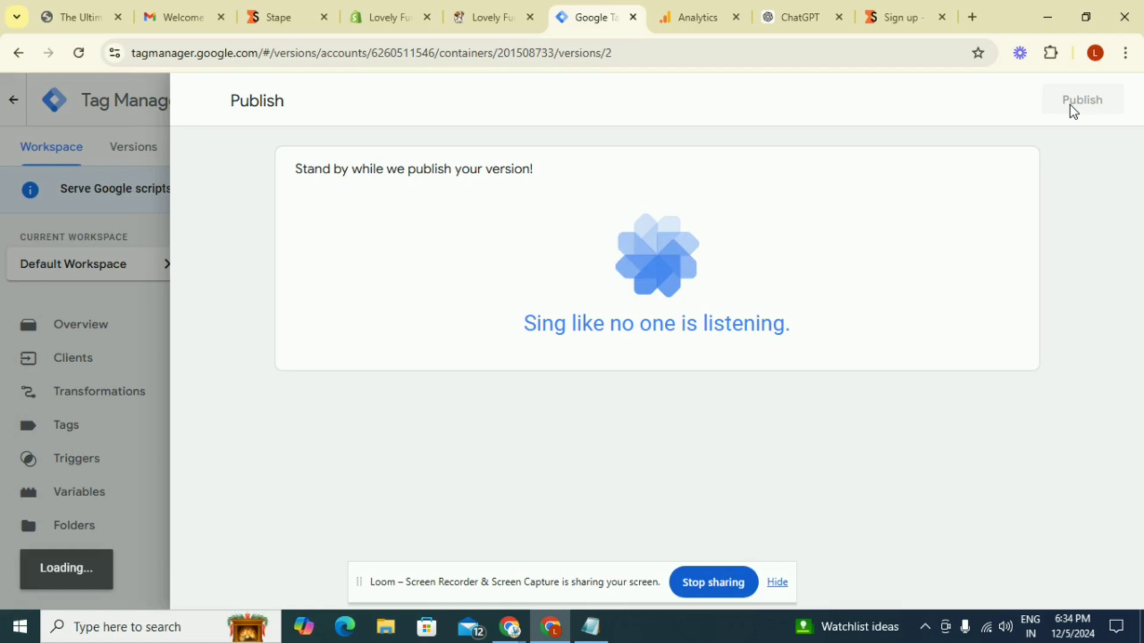
Step: Switch from the server container to the Web Container and open its tags list
{"action": "left_click", "coordinate": [35, 155]}
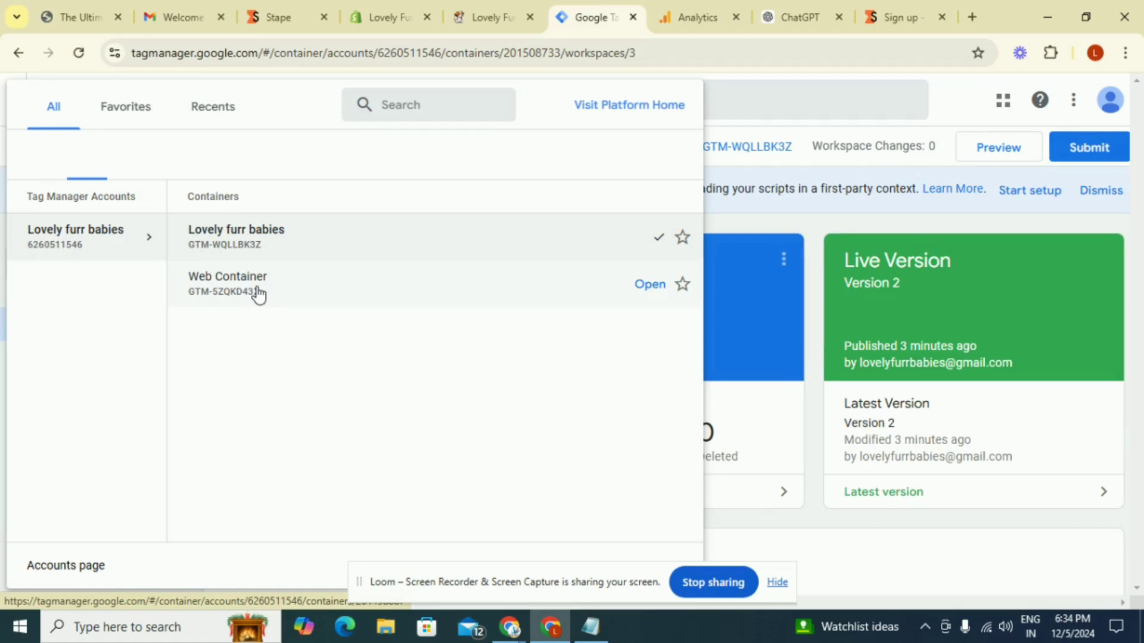
{"action": "left_click", "coordinate": [258, 292]}
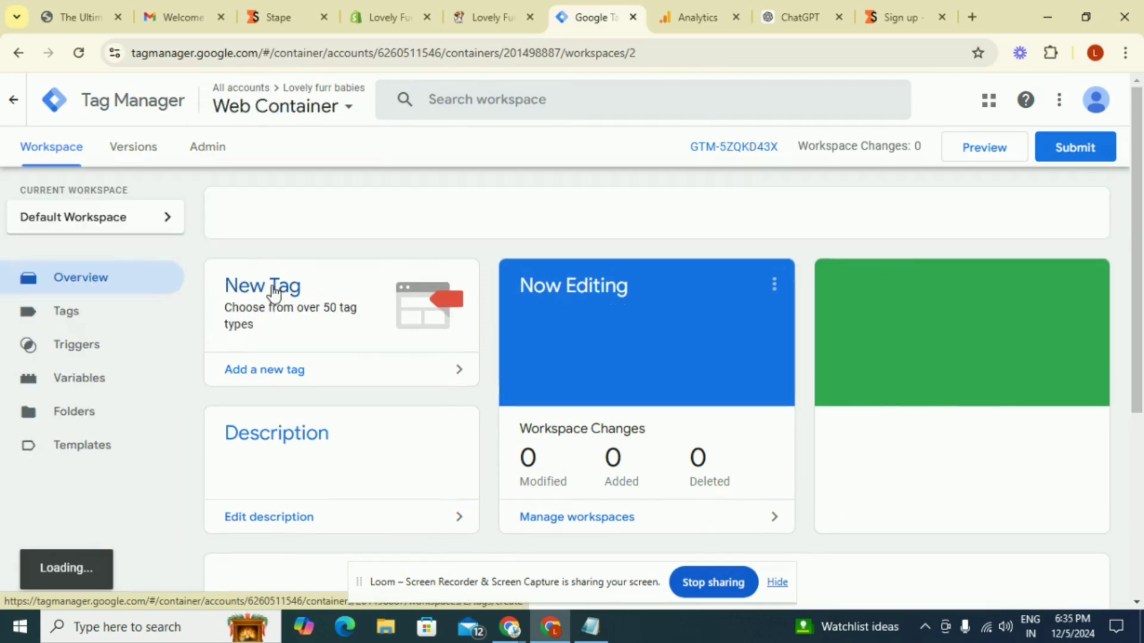
{"action": "left_click", "coordinate": [85, 322]}
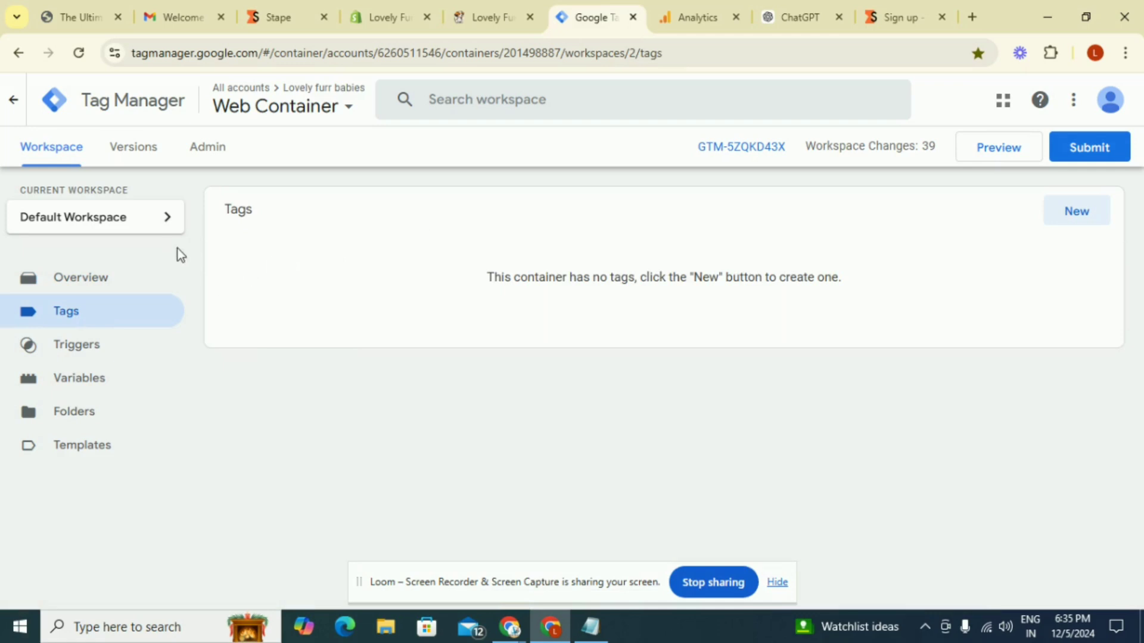
Step: Start a container import in the Web Container's admin settings and select the web_workspace18 JSON file from the Desktop
{"action": "left_click", "coordinate": [208, 148]}
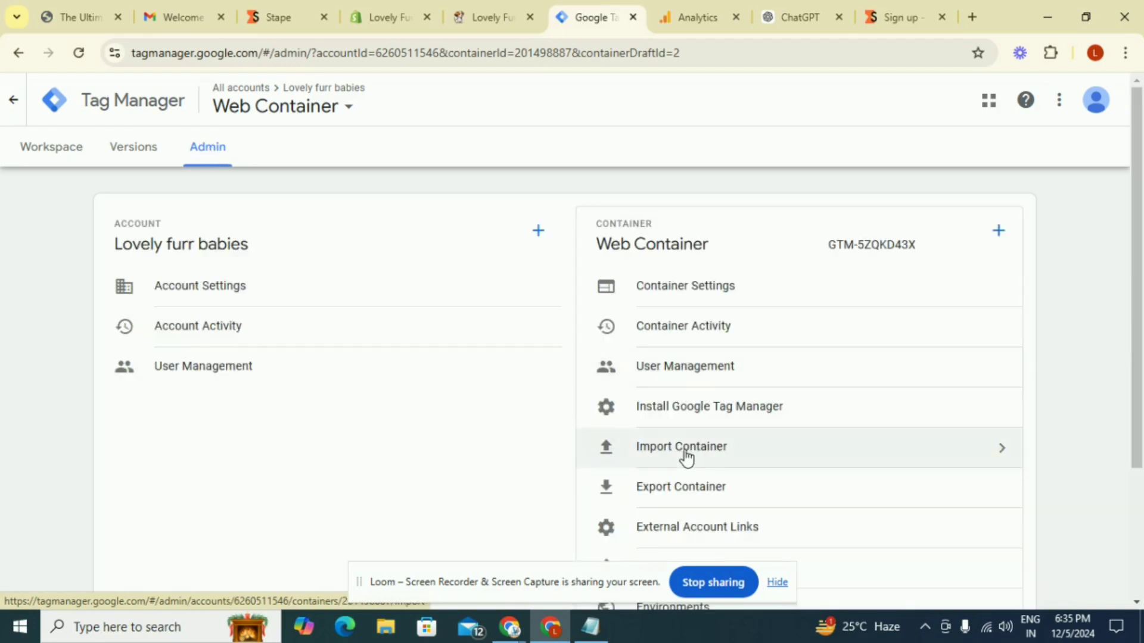
{"action": "left_click", "coordinate": [686, 457]}
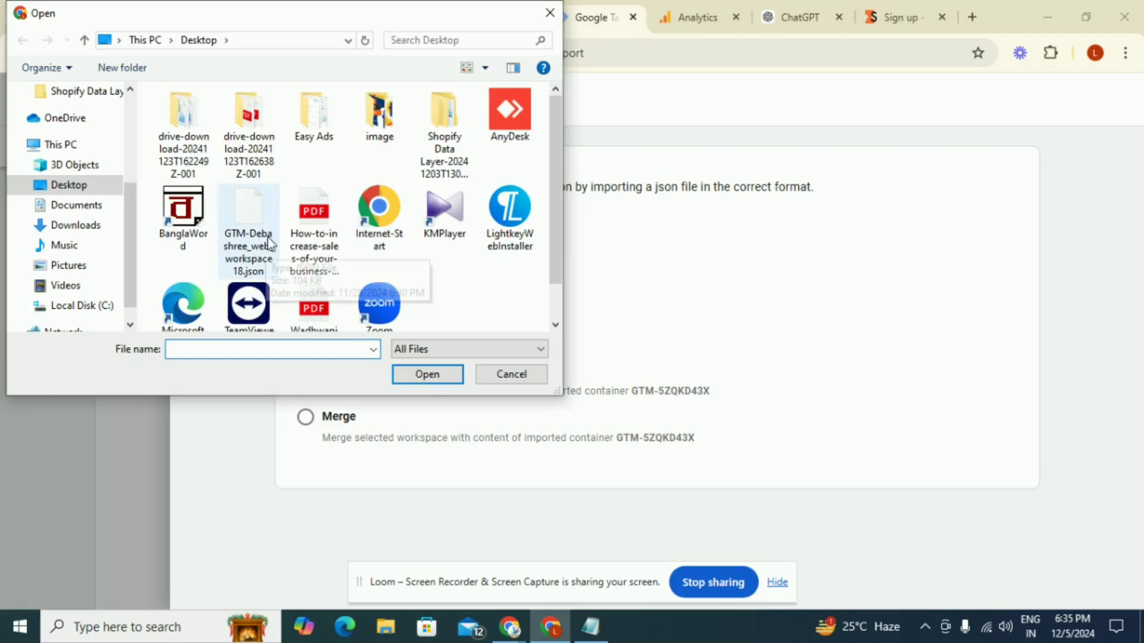
{"action": "left_click", "coordinate": [262, 234]}
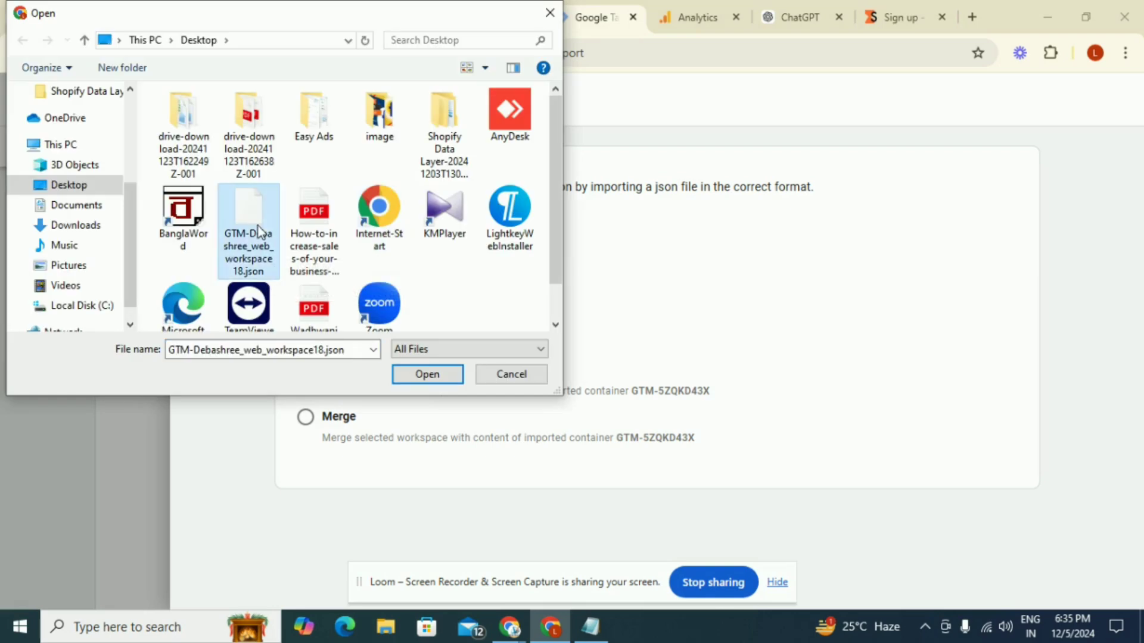
{"action": "left_click", "coordinate": [414, 379]}
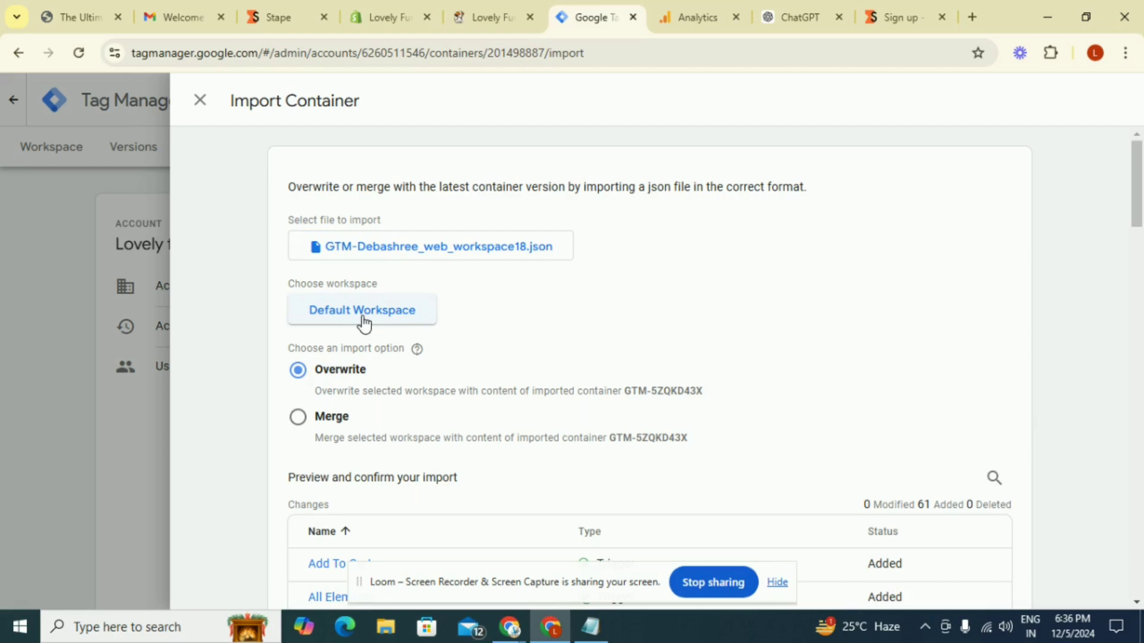
Step: Import the file into the Default Workspace with the Overwrite option after reviewing the changes, and open the container's tags
{"action": "left_click", "coordinate": [363, 311]}
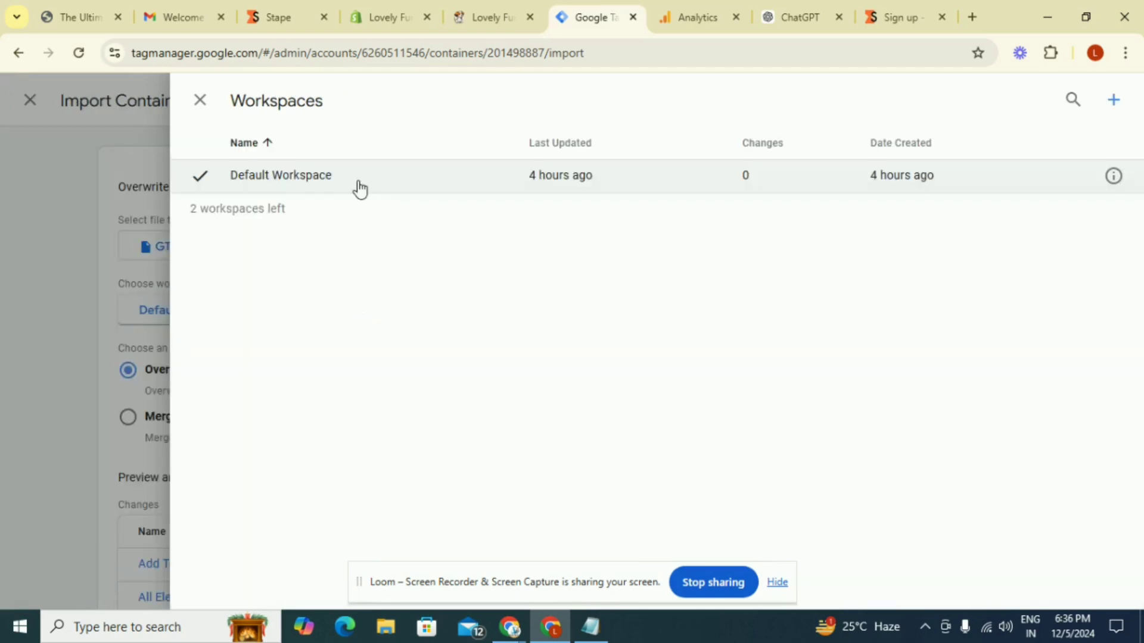
{"action": "left_click", "coordinate": [360, 189]}
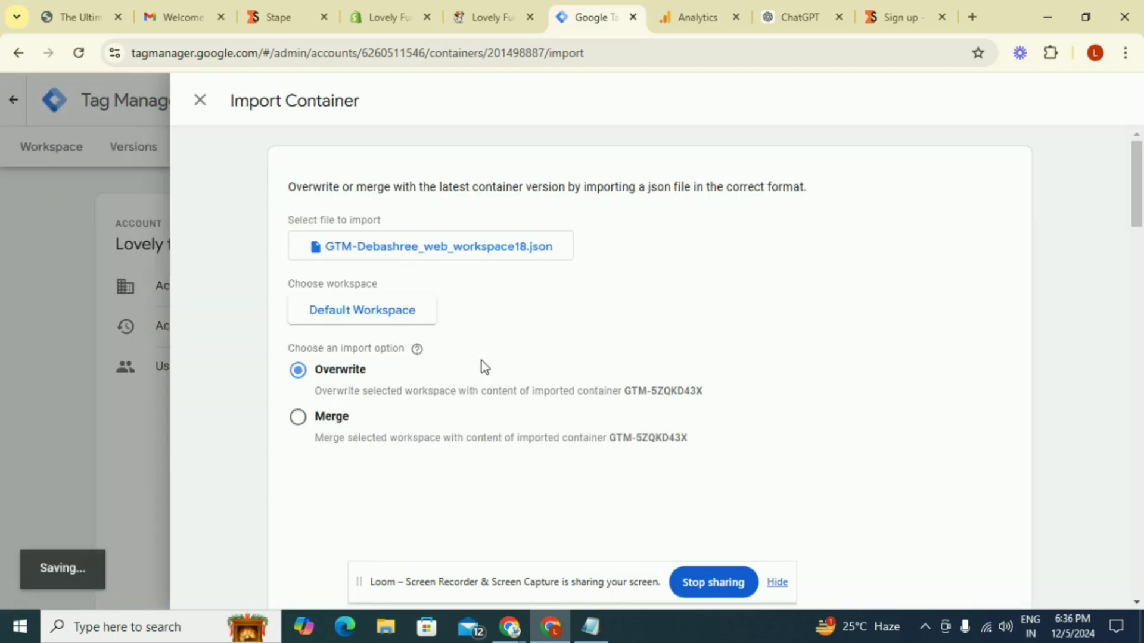
{"action": "scroll", "coordinate": [485, 366], "scroll_direction": "down", "scroll_amount": 1}
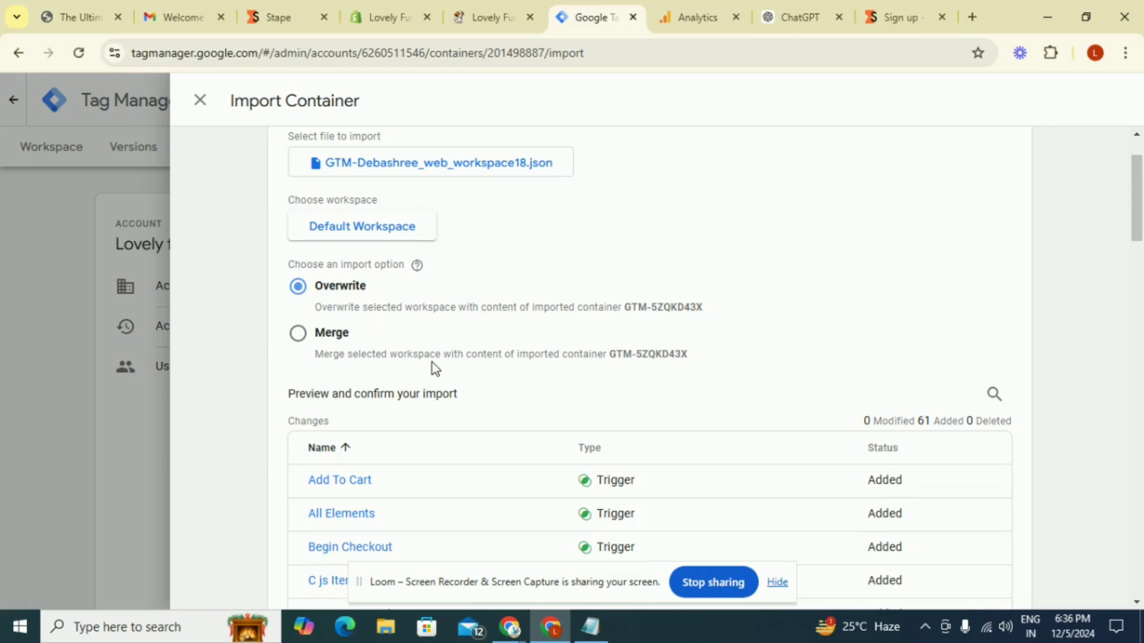
{"action": "scroll", "coordinate": [433, 363], "scroll_direction": "down", "scroll_amount": 2}
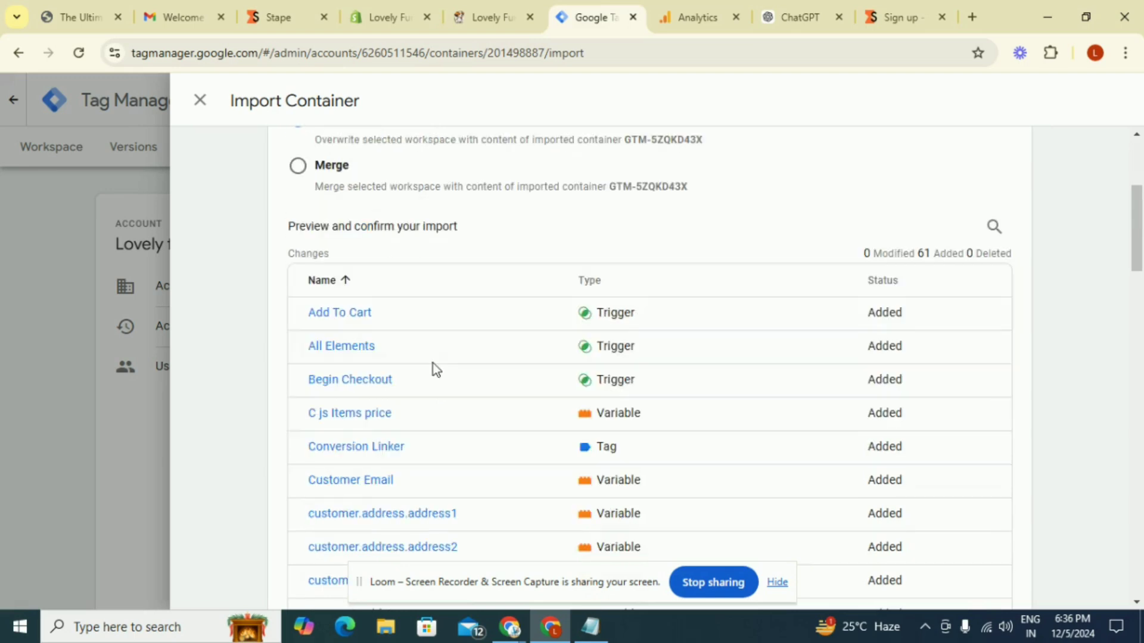
{"action": "scroll", "coordinate": [434, 364], "scroll_direction": "down", "scroll_amount": 2}
{"action": "scroll", "coordinate": [435, 368], "scroll_direction": "down", "scroll_amount": 8}
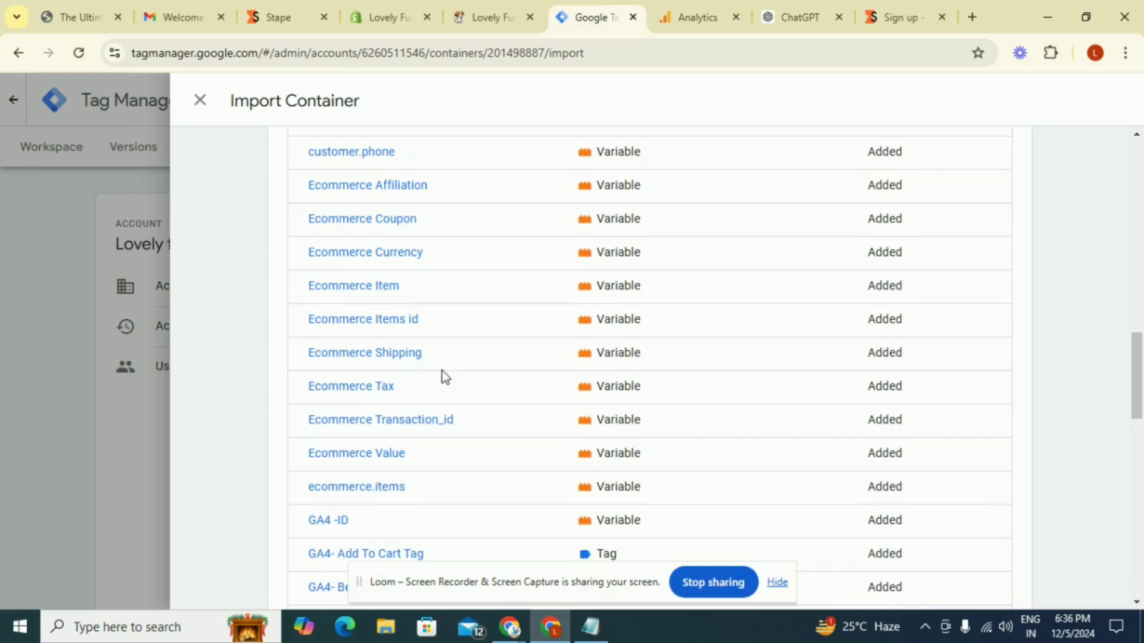
{"action": "scroll", "coordinate": [443, 376], "scroll_direction": "down", "scroll_amount": 5}
{"action": "left_click", "coordinate": [933, 564]}
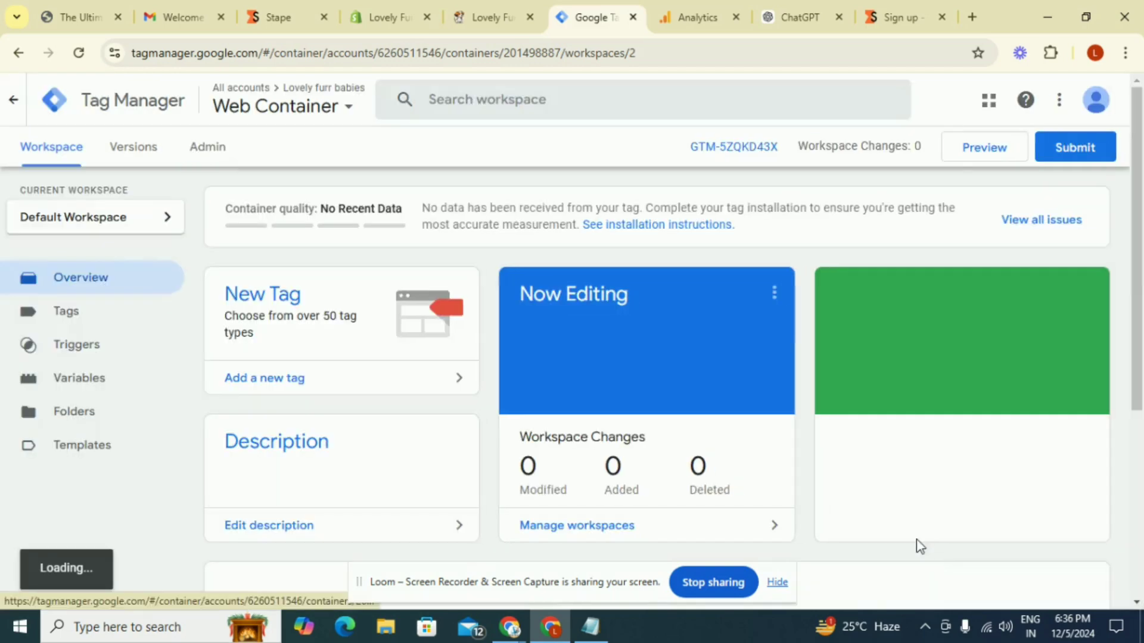
{"action": "left_click", "coordinate": [115, 320]}
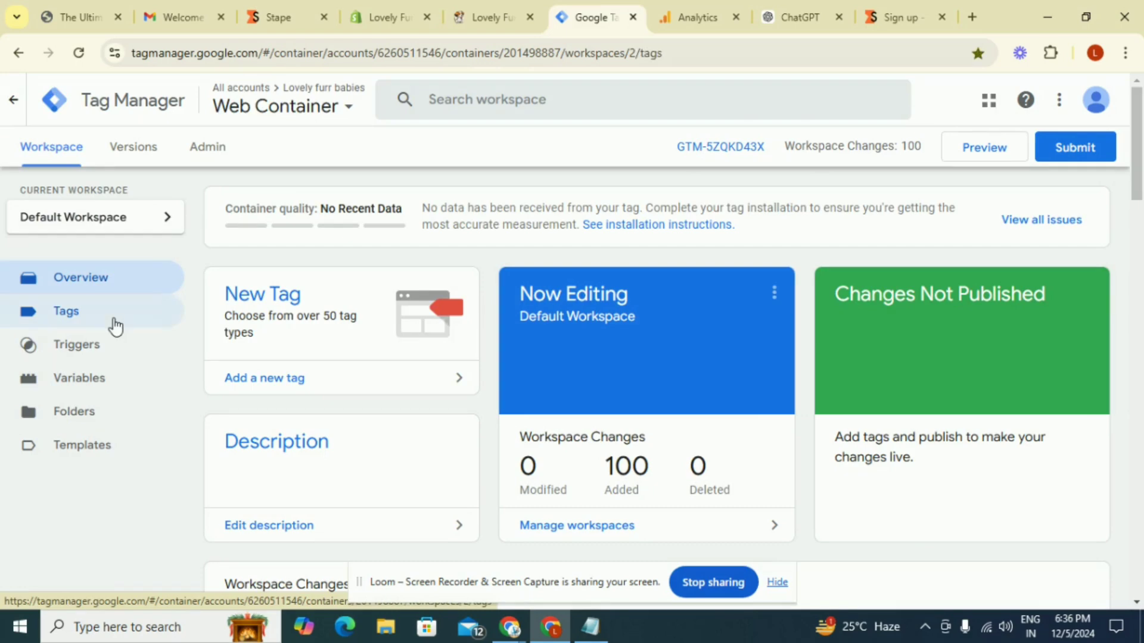